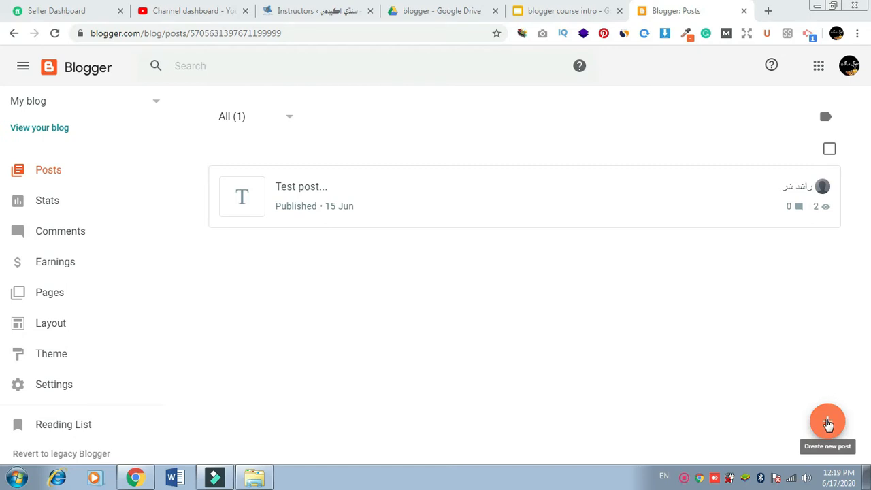
- Create a new post titled "How to create post in blogger blog"
{"action": "left_click", "coordinate": [828, 424]}
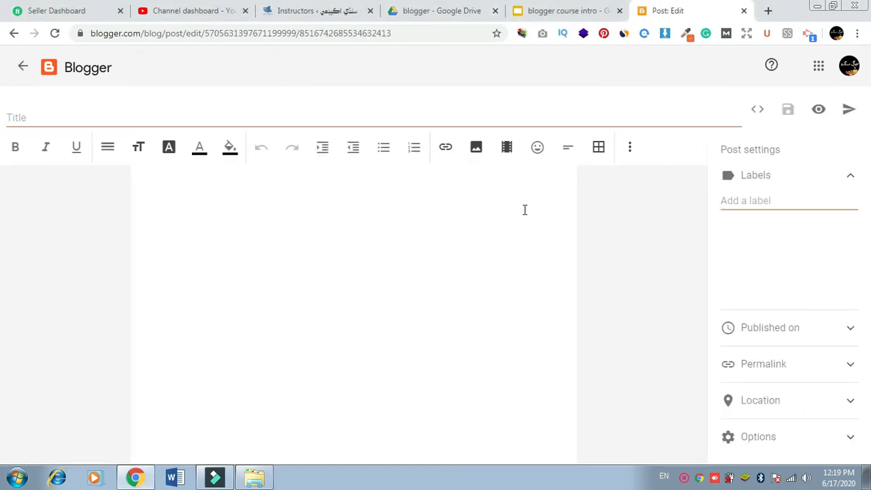
{"action": "left_click", "coordinate": [370, 118]}
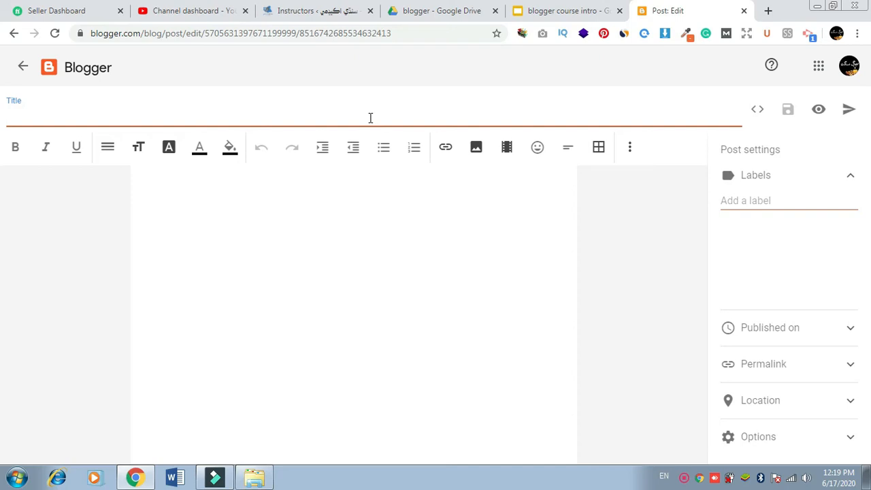
{"action": "type", "text": "How to create post in blogger blog"}
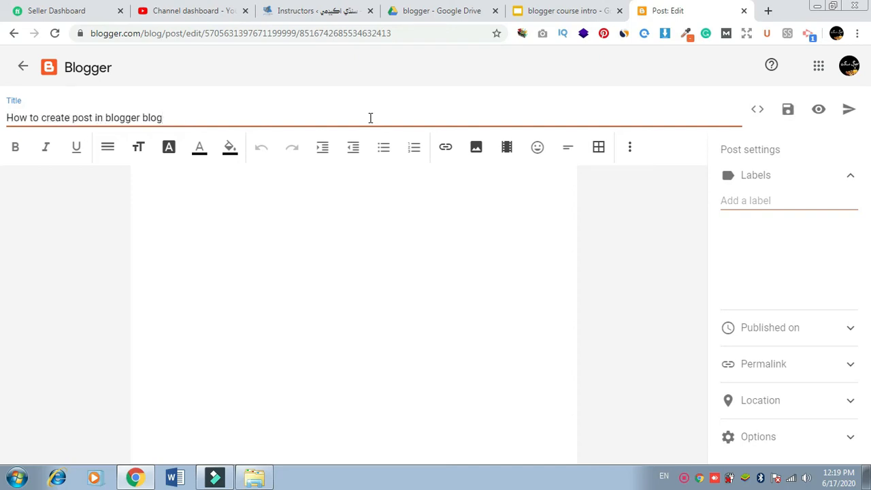
{"action": "left_click", "coordinate": [345, 245]}
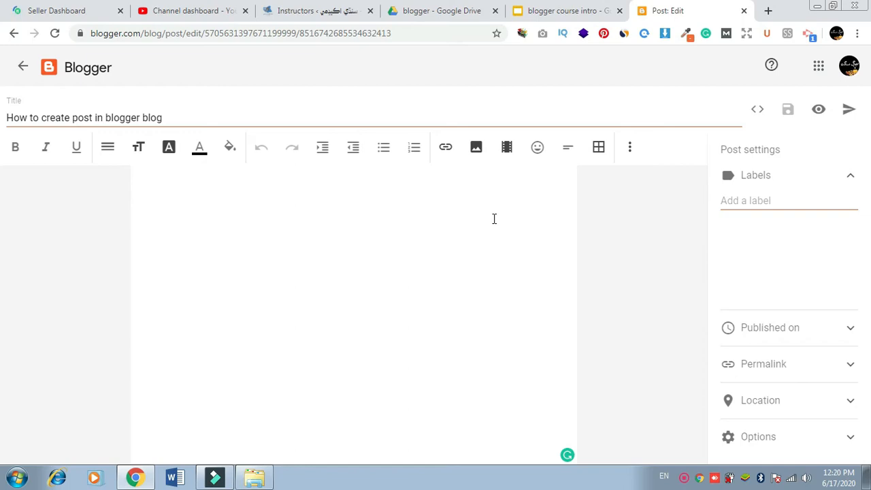
{"action": "left_click", "coordinate": [477, 149]}
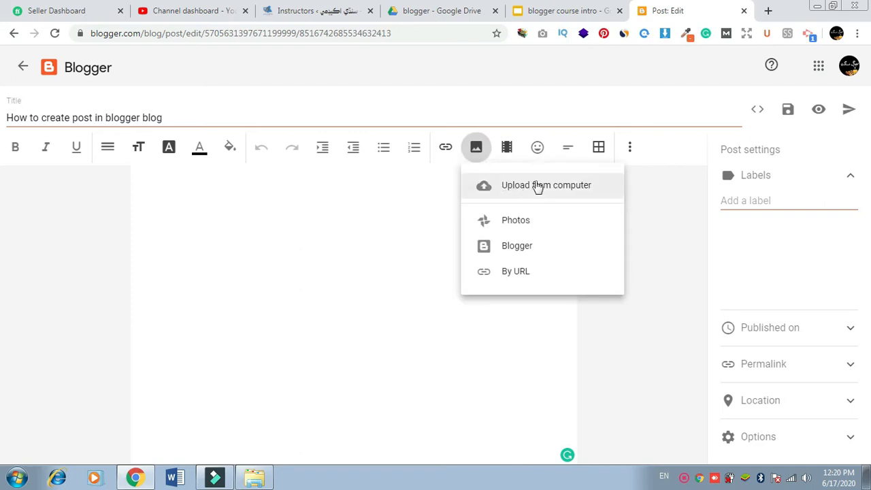
{"action": "left_click", "coordinate": [602, 191]}
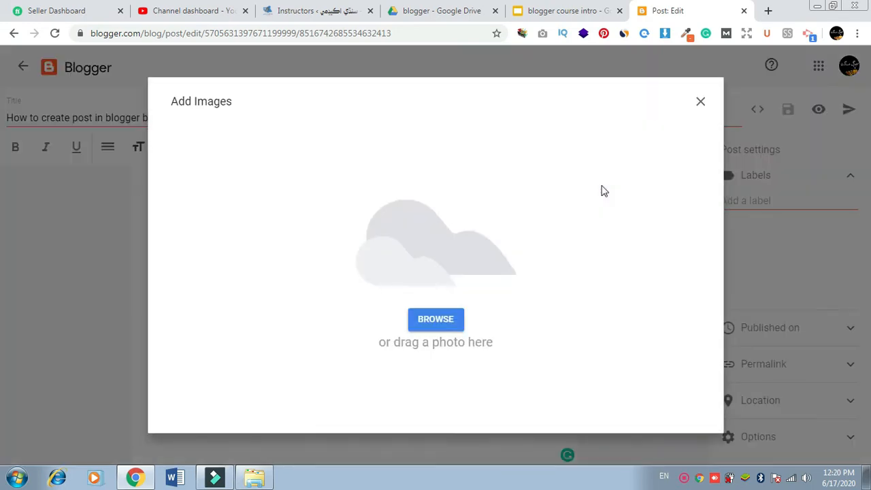
{"action": "left_click", "coordinate": [259, 477]}
{"action": "scroll", "coordinate": [510, 177], "scroll_direction": "down", "scroll_amount": 1}
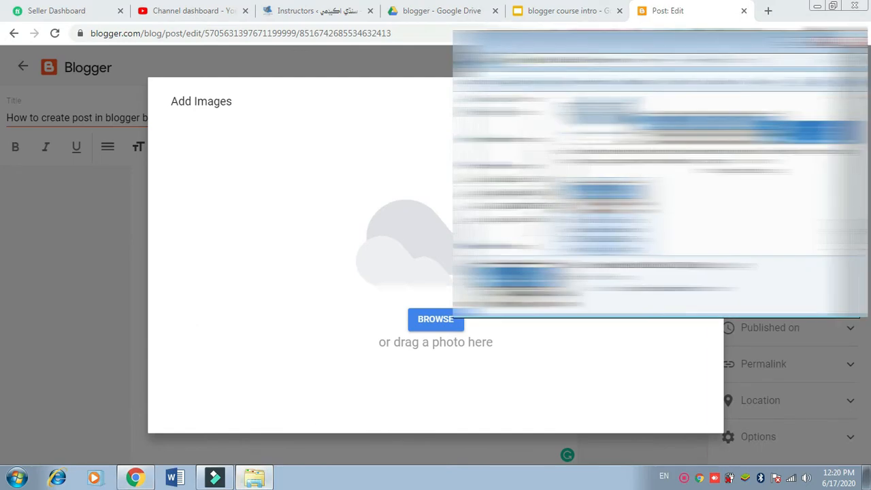
{"action": "left_click_drag", "start_coordinate": [517, 232], "coordinate": [333, 284]}
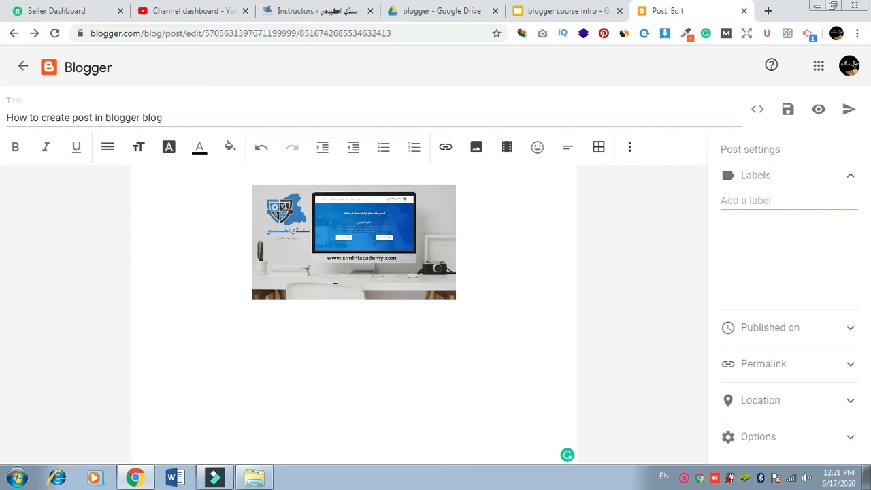
- Centre the inserted image and enlarge it by one size
{"action": "left_click", "coordinate": [356, 241]}
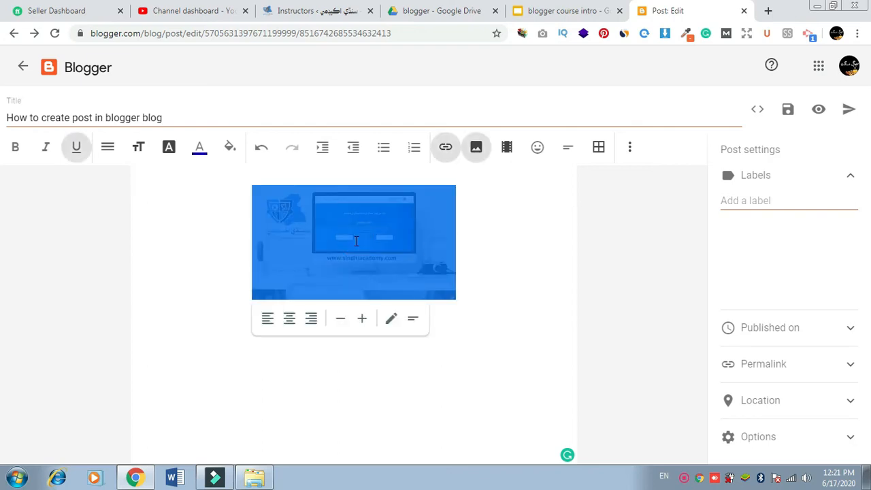
{"action": "left_click", "coordinate": [486, 258]}
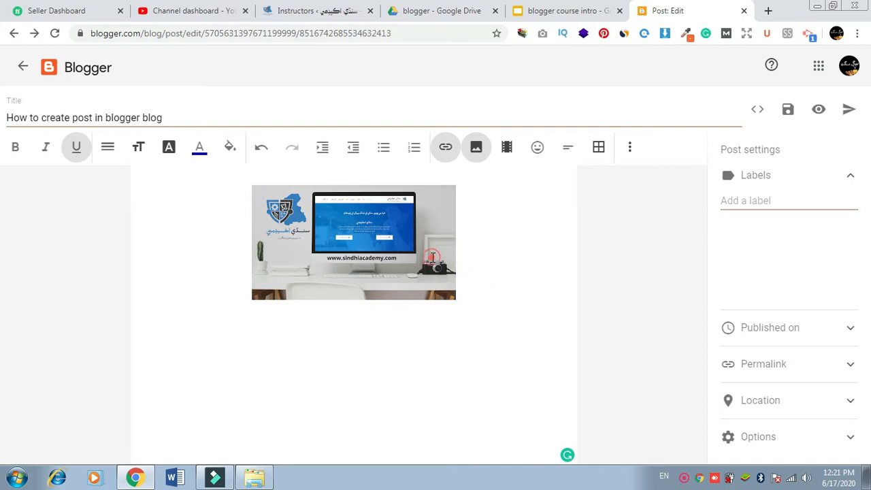
{"action": "left_click", "coordinate": [433, 257]}
{"action": "left_click", "coordinate": [289, 320]}
{"action": "left_click", "coordinate": [289, 320]}
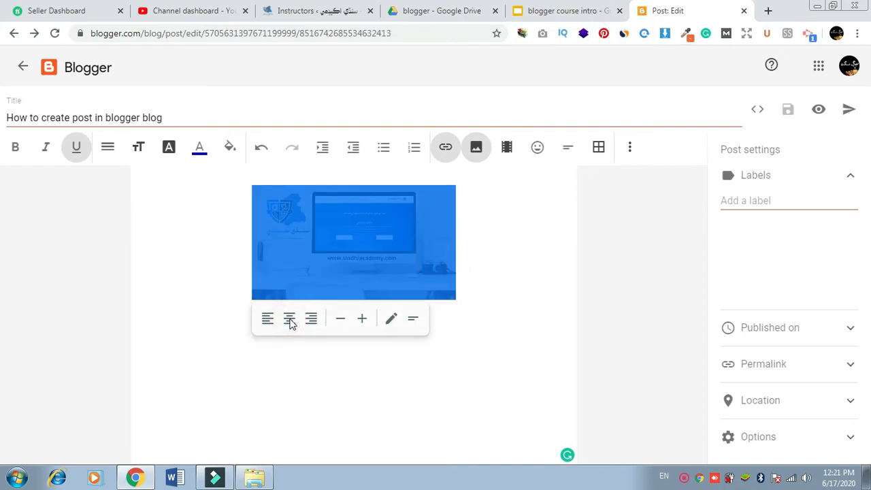
{"action": "left_click", "coordinate": [361, 320]}
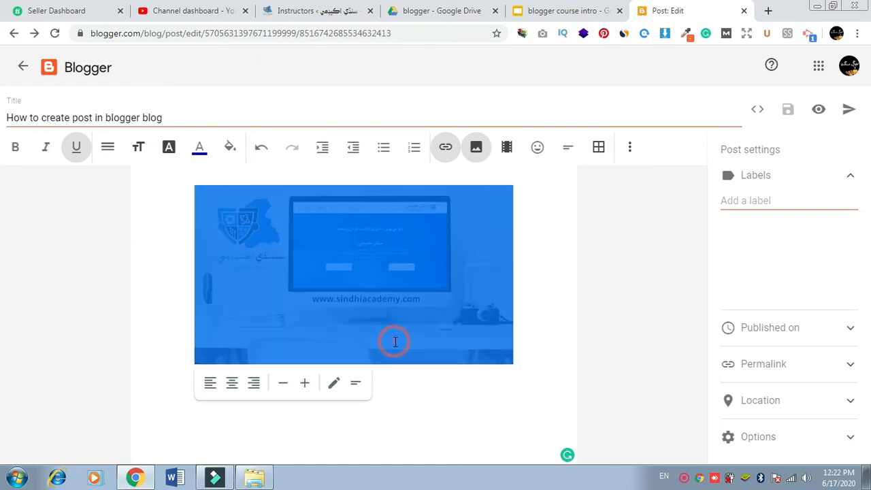
- Set the image's alt text to "how to create post in blogger blog"
{"action": "left_click", "coordinate": [333, 384]}
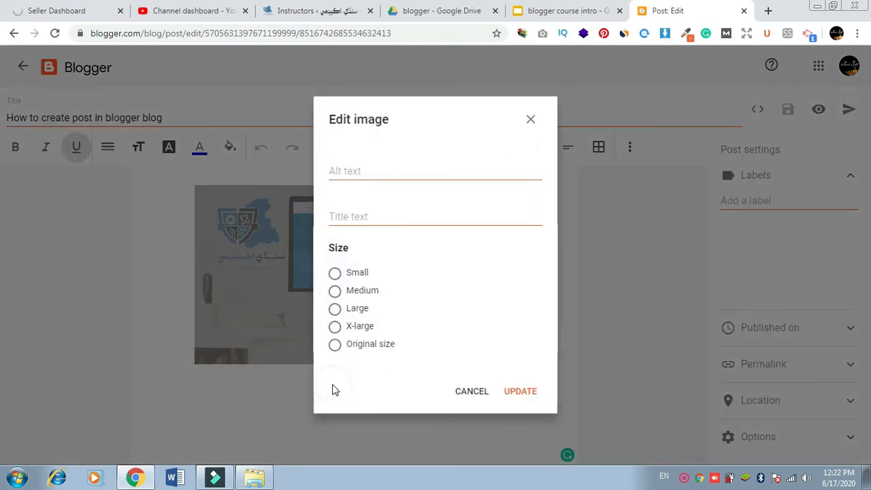
{"action": "left_click", "coordinate": [380, 171]}
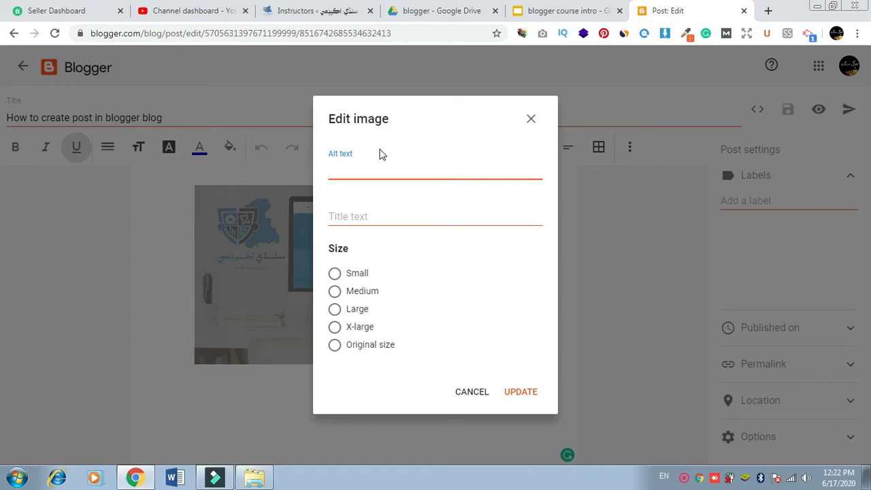
{"action": "type", "text": "how to create post in blogger blog"}
{"action": "key", "text": "Tab"}
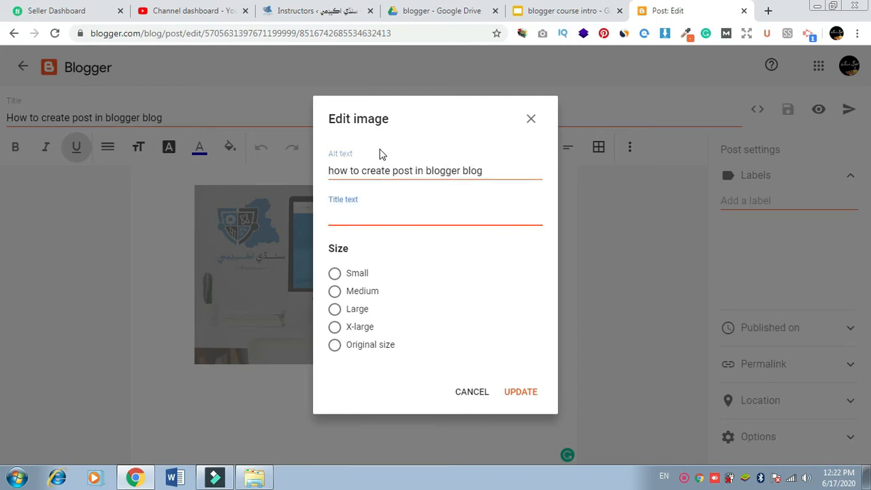
- Copy the alt text into the image's title text and set the image size to Medium
{"action": "triple_click", "coordinate": [383, 166]}
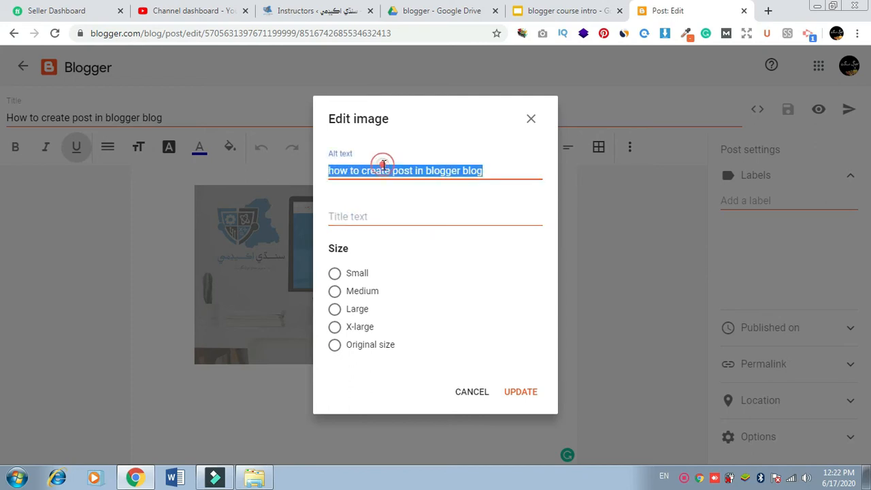
{"action": "key", "text": "ctrl+c"}
{"action": "left_click", "coordinate": [344, 216]}
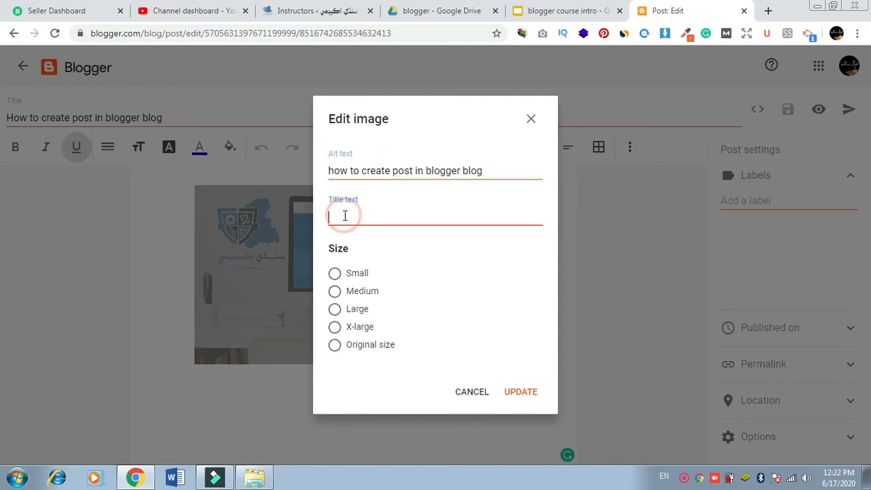
{"action": "key", "text": "ctrl+v"}
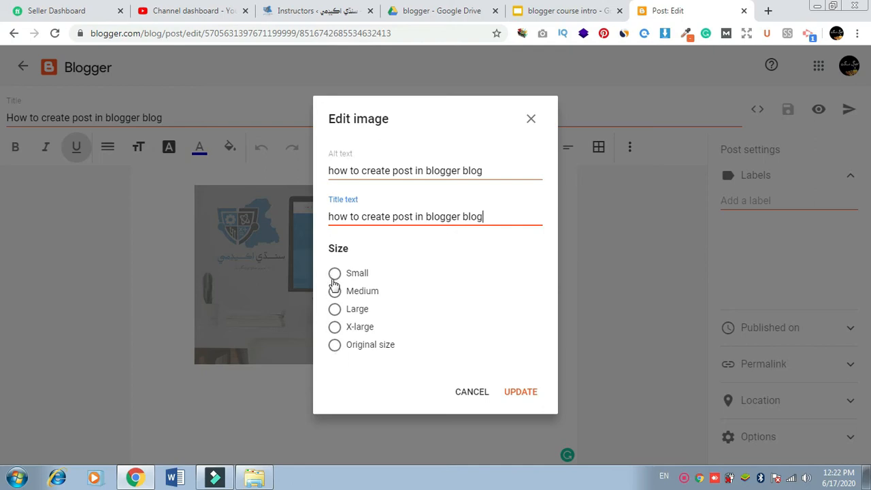
{"action": "left_click", "coordinate": [335, 291]}
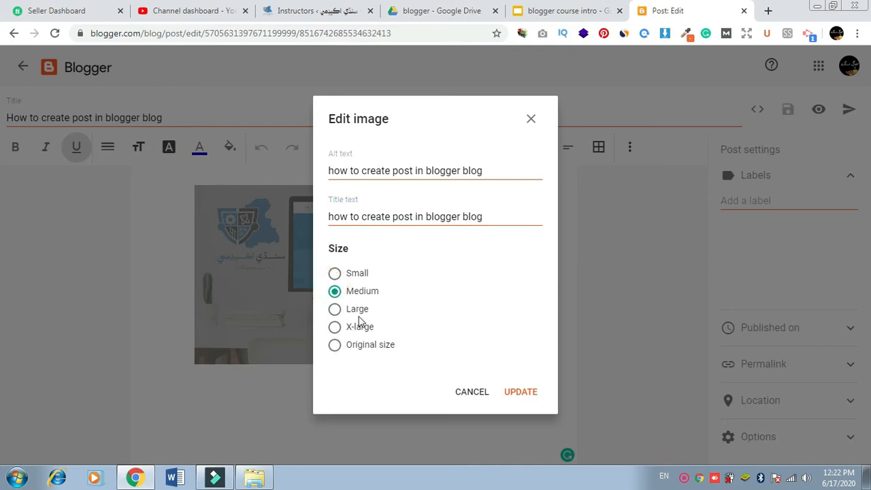
{"action": "left_click", "coordinate": [521, 393]}
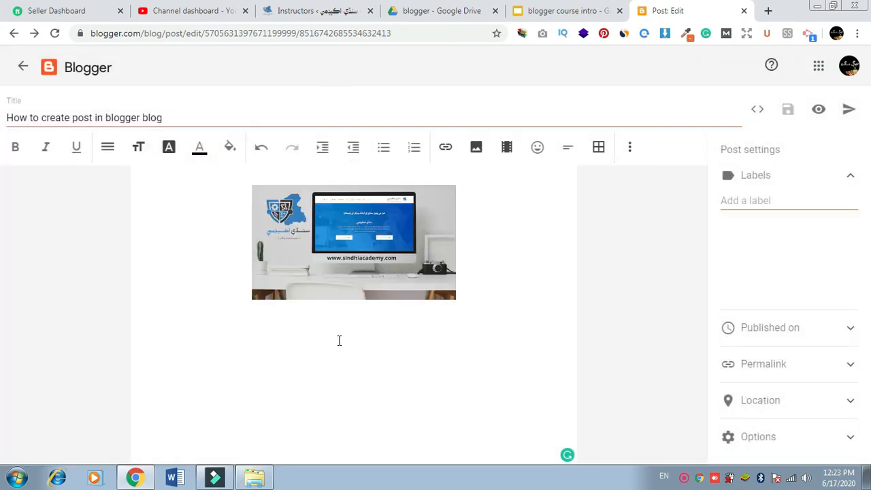
- Left-align the line below the image and paste a copy of the post title there
{"action": "left_click", "coordinate": [629, 151]}
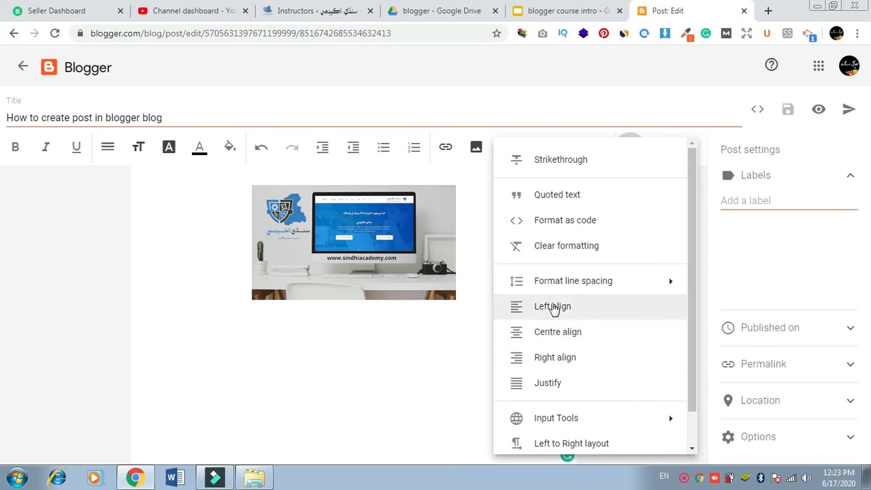
{"action": "left_click", "coordinate": [554, 308]}
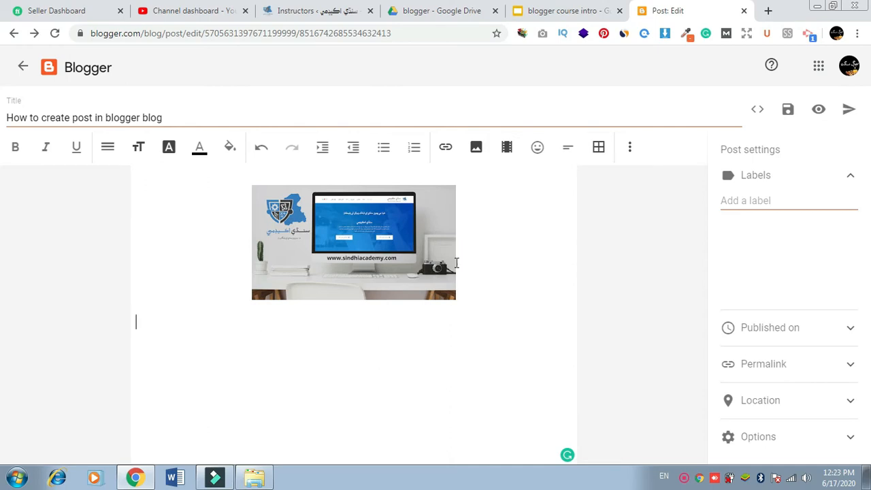
{"action": "triple_click", "coordinate": [188, 120]}
{"action": "key", "text": "ctrl+c"}
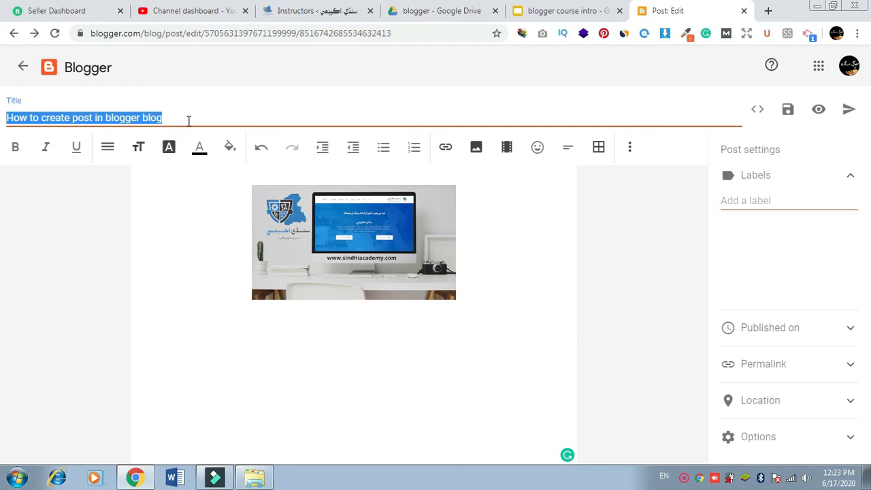
{"action": "left_click", "coordinate": [197, 338]}
{"action": "key", "text": "ctrl+v"}
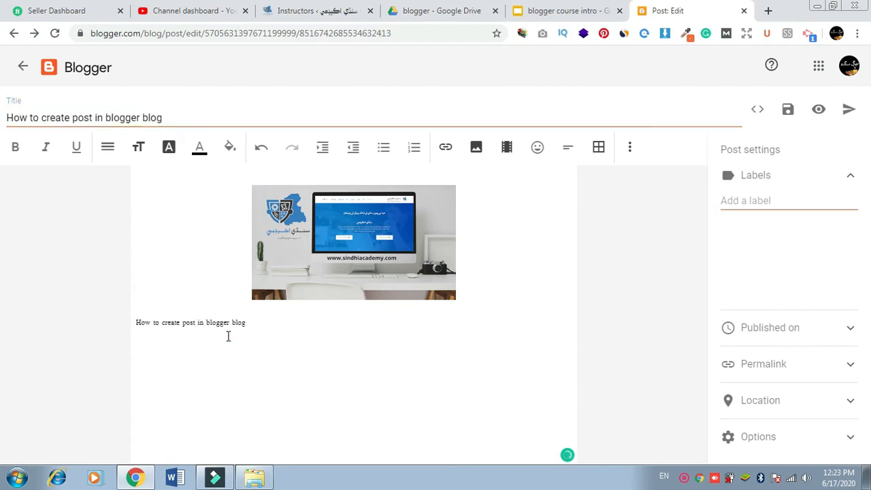
- Format the pasted line below the image as Heading (H2)
{"action": "key", "text": "ctrl+shift+Left"}
{"action": "key", "text": "ctrl+shift+Left"}
{"action": "key", "text": "ctrl+shift+Left"}
{"action": "key", "text": "ctrl+shift+Left"}
{"action": "key", "text": "ctrl+shift+Left"}
{"action": "key", "text": "ctrl+shift+Left"}
{"action": "key", "text": "ctrl+shift+Left"}
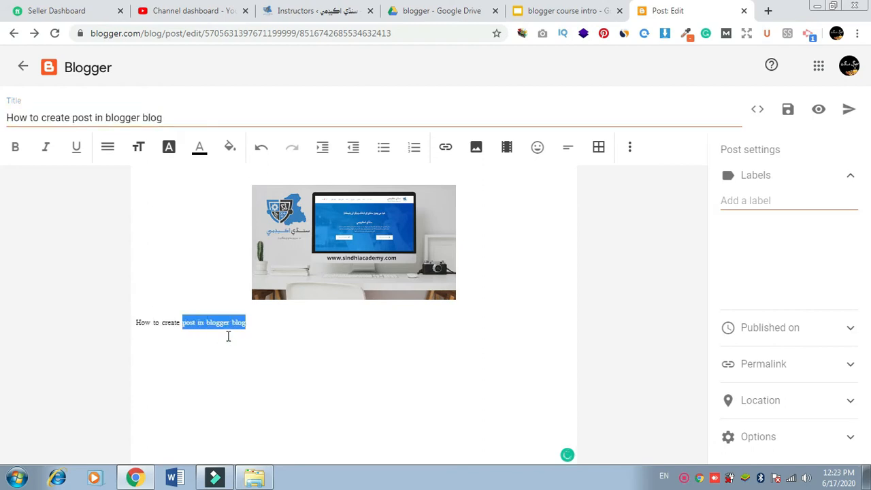
{"action": "left_click", "coordinate": [108, 148]}
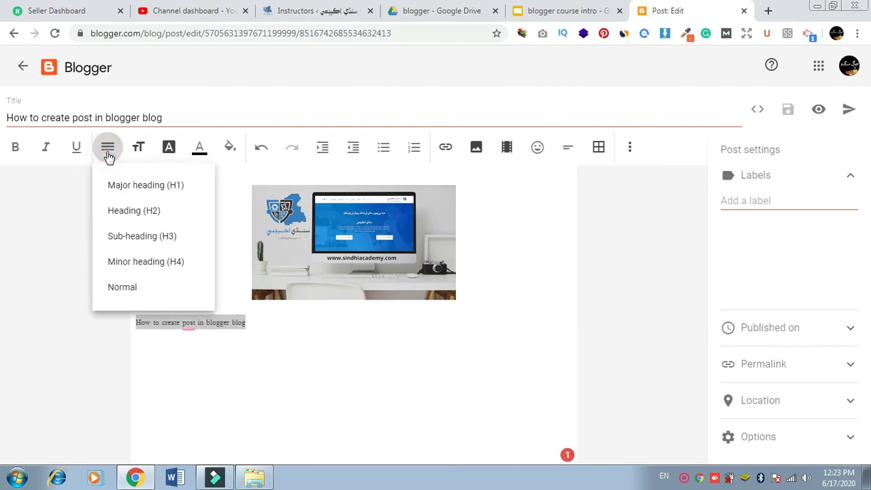
{"action": "left_click", "coordinate": [182, 211]}
- Accept the correction that makes the heading "How to create a post in blogger blog" and start a new line below it
{"action": "left_click", "coordinate": [219, 340]}
{"action": "left_click", "coordinate": [229, 251]}
{"action": "key", "text": "Return"}
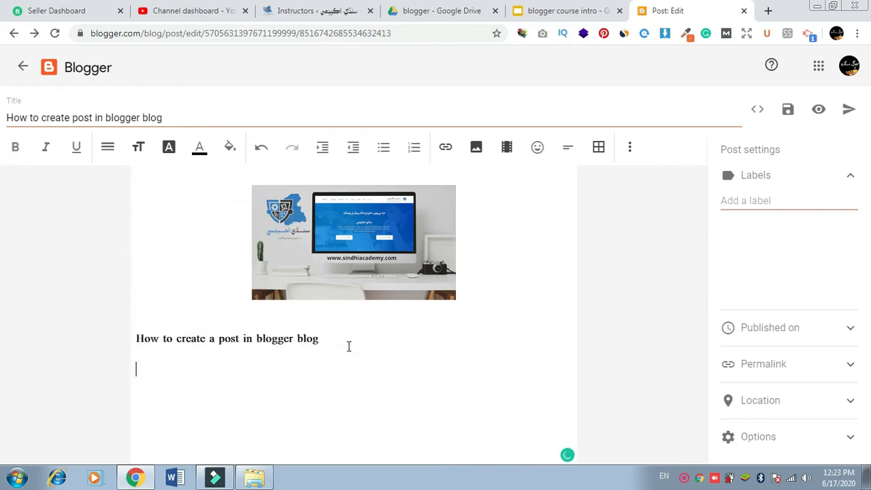
- Copy the "What is Lorem Ipsum?" paragraph from lipsum.com and paste it twice below the post's heading
{"action": "left_click", "coordinate": [769, 11]}
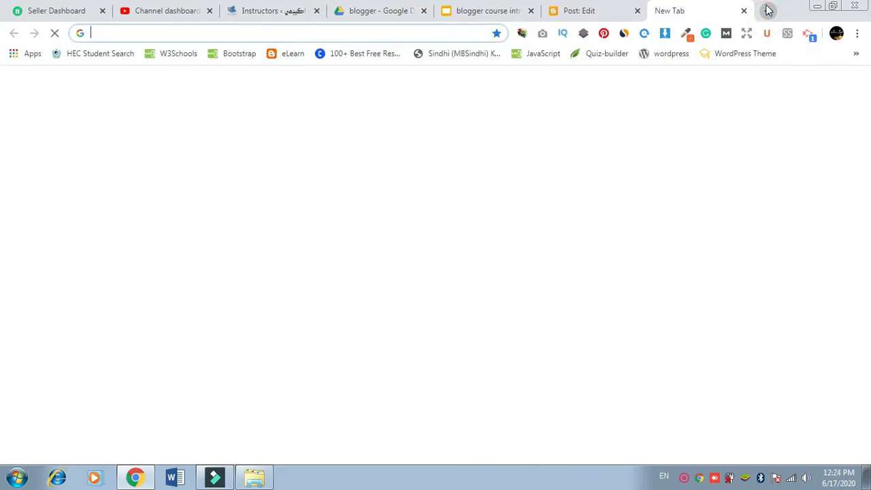
{"action": "type", "text": "lipsum.com"}
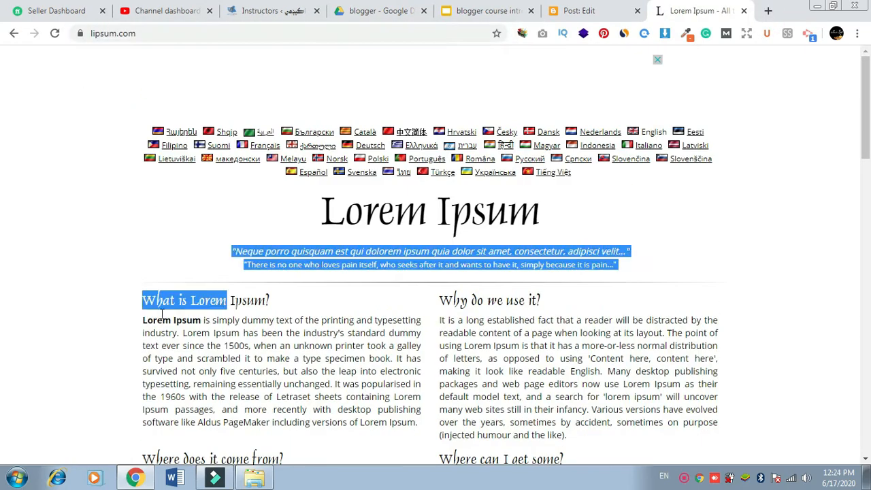
{"action": "left_click_drag", "start_coordinate": [142, 321], "coordinate": [423, 424]}
{"action": "left_click", "coordinate": [502, 10]}
{"action": "left_click", "coordinate": [585, 11]}
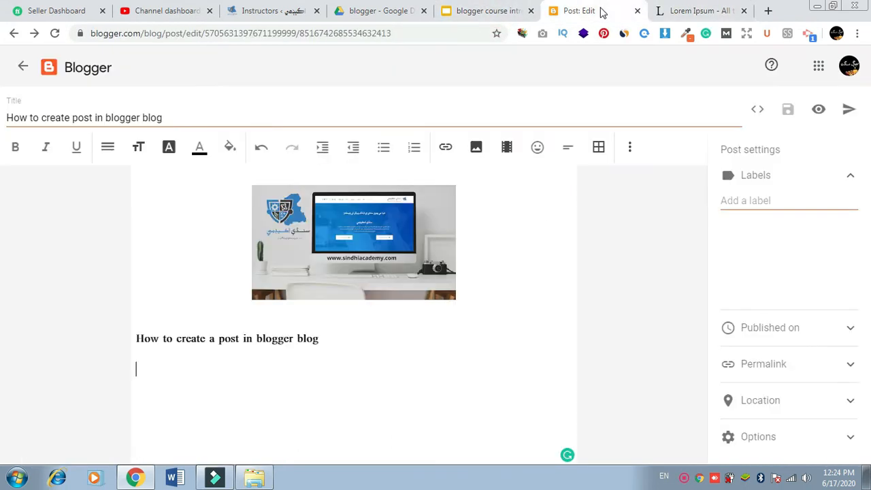
{"action": "key", "text": "ctrl+v"}
{"action": "key", "text": "ctrl+v"}
{"action": "scroll", "coordinate": [569, 231], "scroll_direction": "up", "scroll_amount": 1}
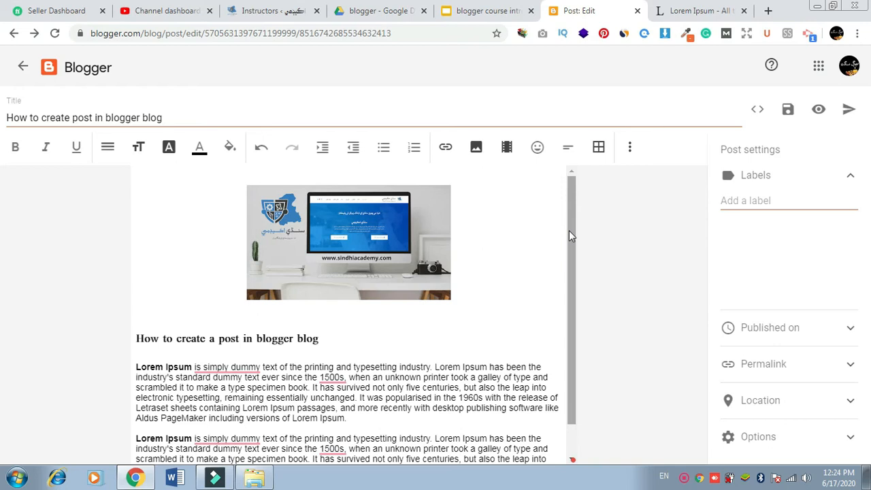
{"action": "left_click", "coordinate": [575, 236]}
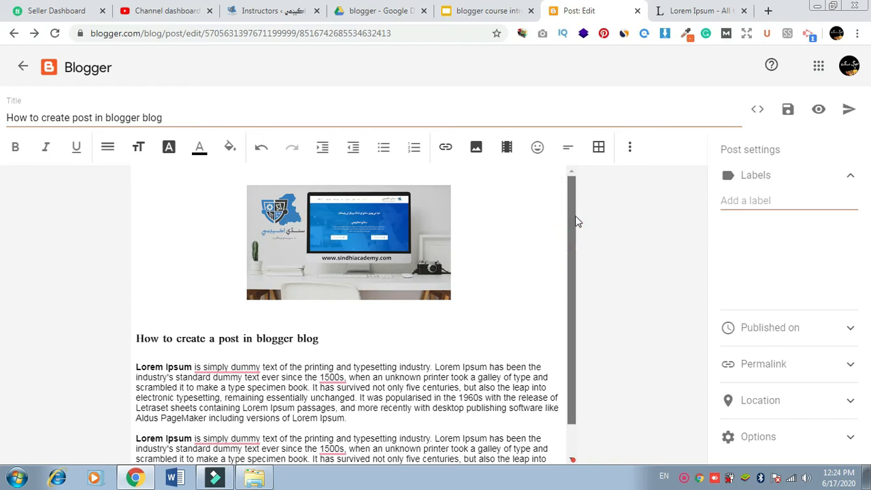
- Make the words "of the printing" in the first Lorem Ipsum paragraph bold, italic and underlined
{"action": "left_click", "coordinate": [302, 363]}
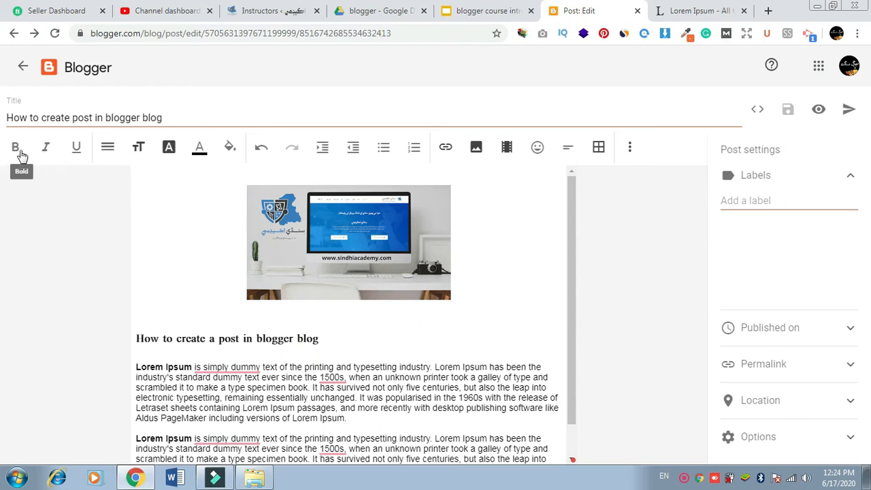
{"action": "left_click", "coordinate": [277, 364]}
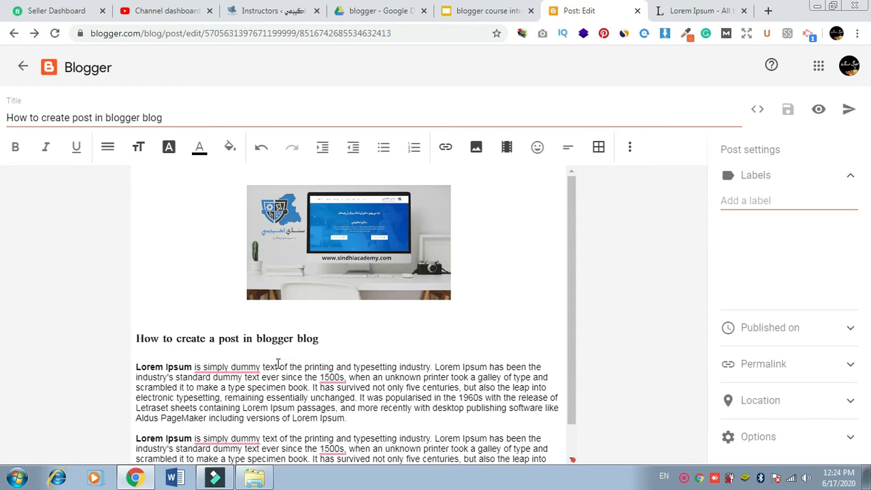
{"action": "key", "text": "ctrl+shift+Right"}
{"action": "key", "text": "ctrl+shift+Right"}
{"action": "key", "text": "ctrl+shift+Right"}
{"action": "key", "text": "ctrl+shift+Right"}
{"action": "key", "text": "ctrl+shift+Left"}
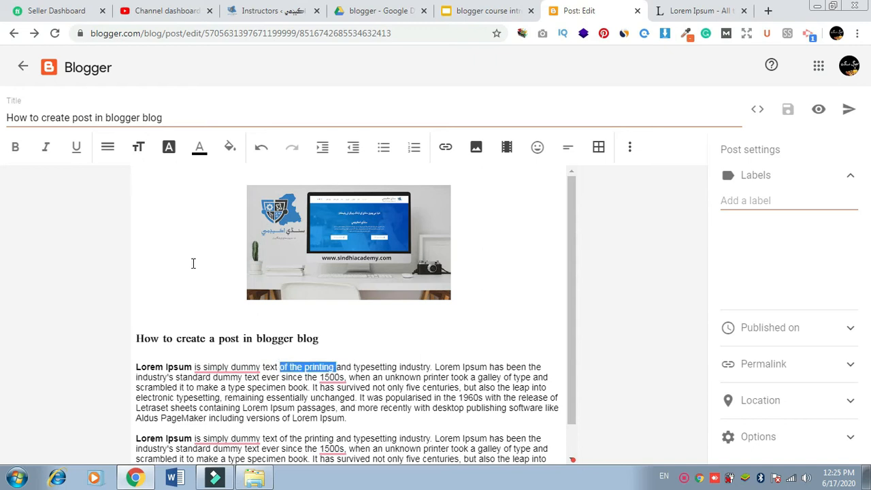
{"action": "left_click", "coordinate": [16, 151]}
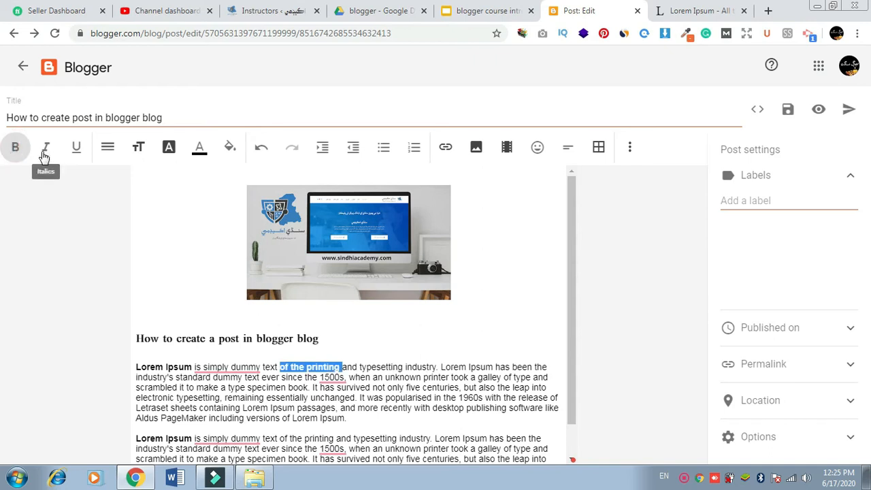
{"action": "left_click", "coordinate": [43, 157]}
{"action": "left_click", "coordinate": [77, 149]}
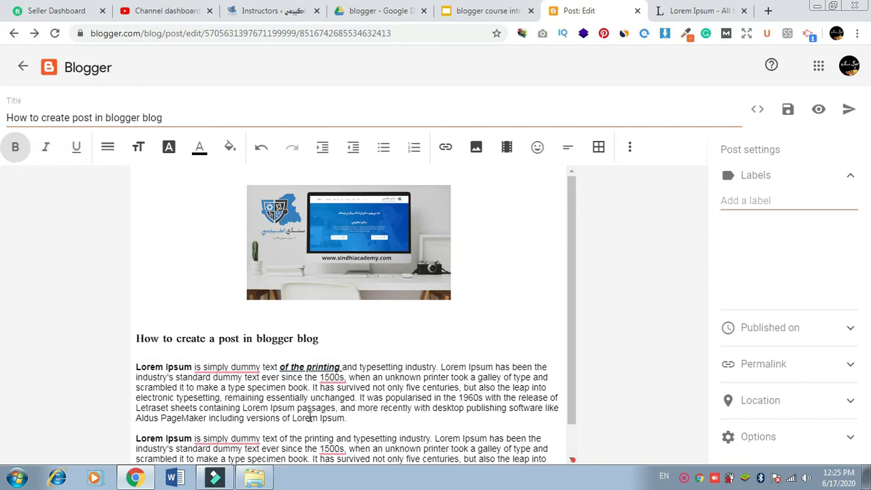
{"action": "left_click", "coordinate": [353, 417]}
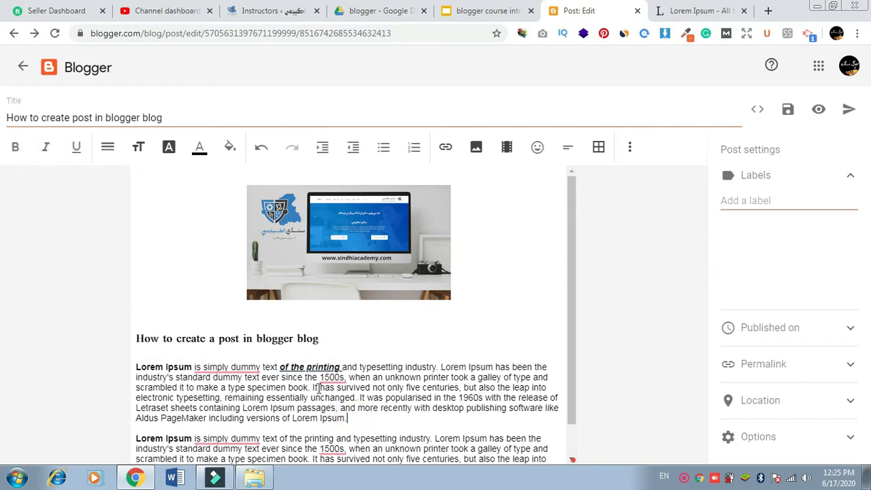
{"action": "left_click", "coordinate": [107, 152]}
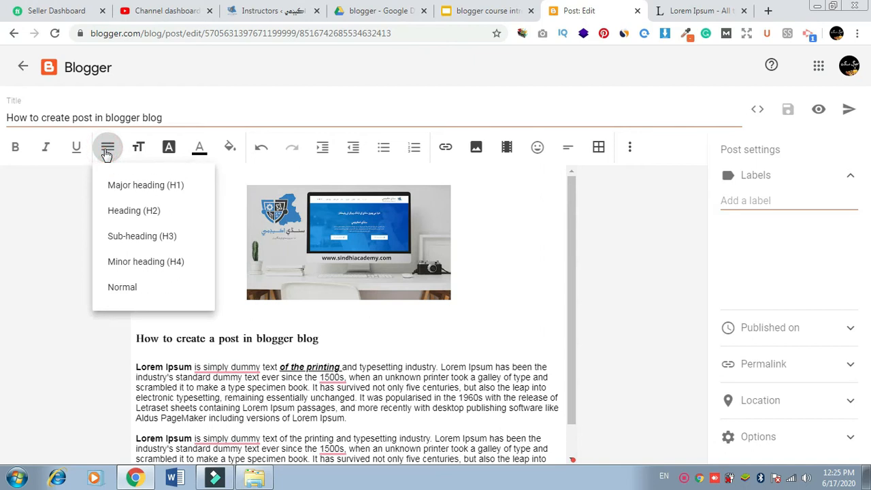
{"action": "left_click", "coordinate": [166, 147]}
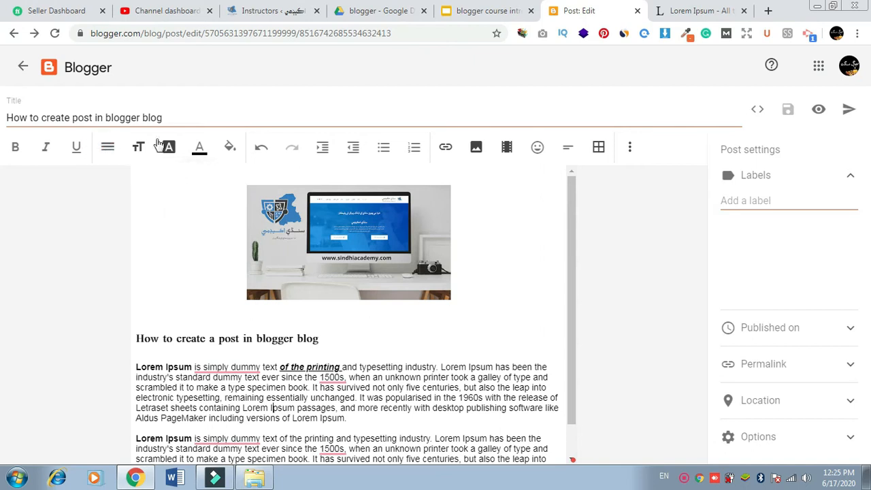
{"action": "left_click", "coordinate": [139, 150]}
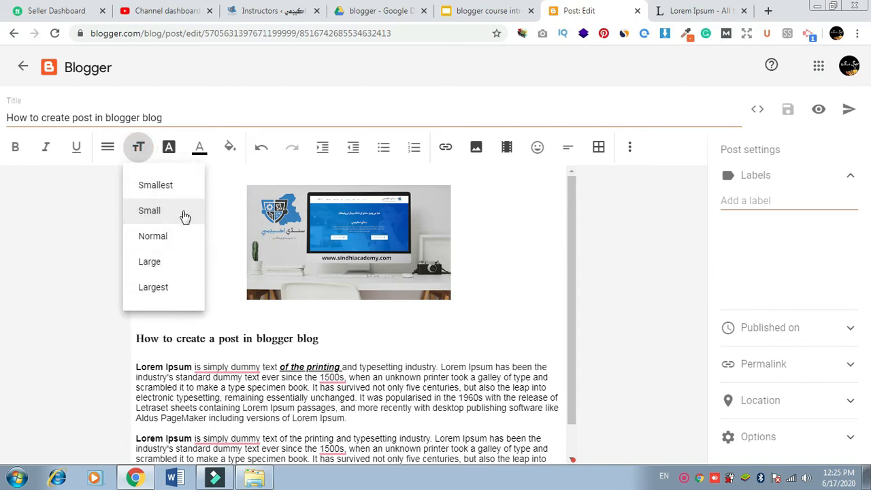
{"action": "left_click", "coordinate": [169, 150]}
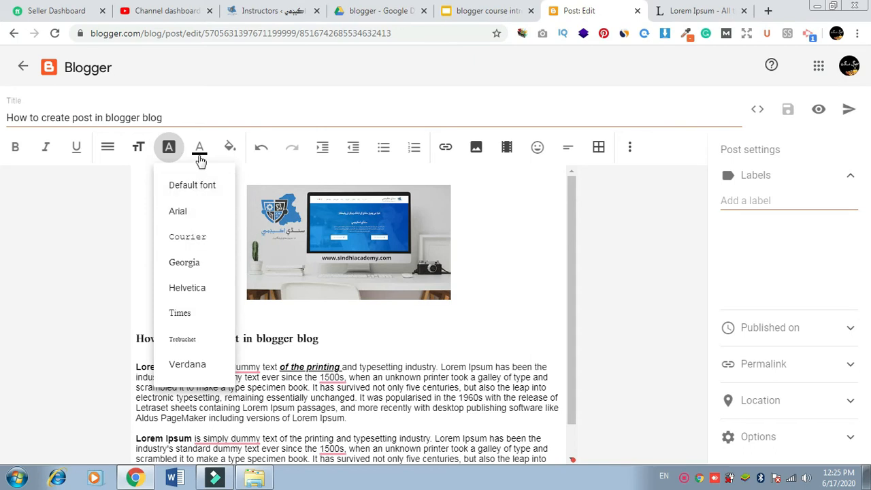
{"action": "left_click", "coordinate": [199, 155]}
{"action": "left_click", "coordinate": [198, 153]}
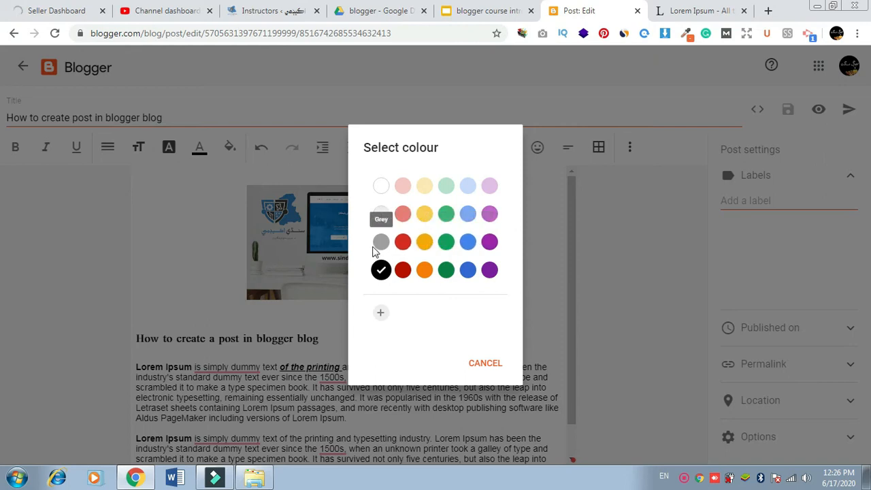
{"action": "left_click", "coordinate": [425, 273]}
- Set the text colour of the word "industry" in the first paragraph to red
{"action": "left_click_drag", "start_coordinate": [438, 366], "coordinate": [405, 366]}
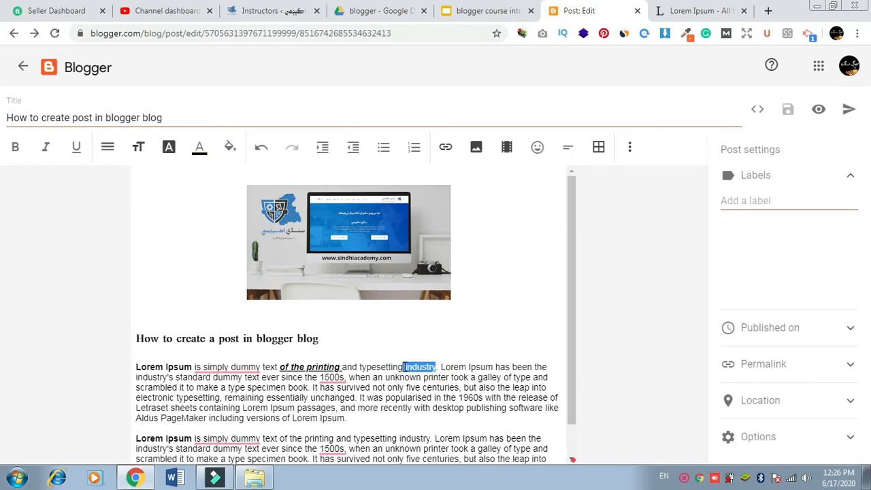
{"action": "left_click", "coordinate": [200, 147]}
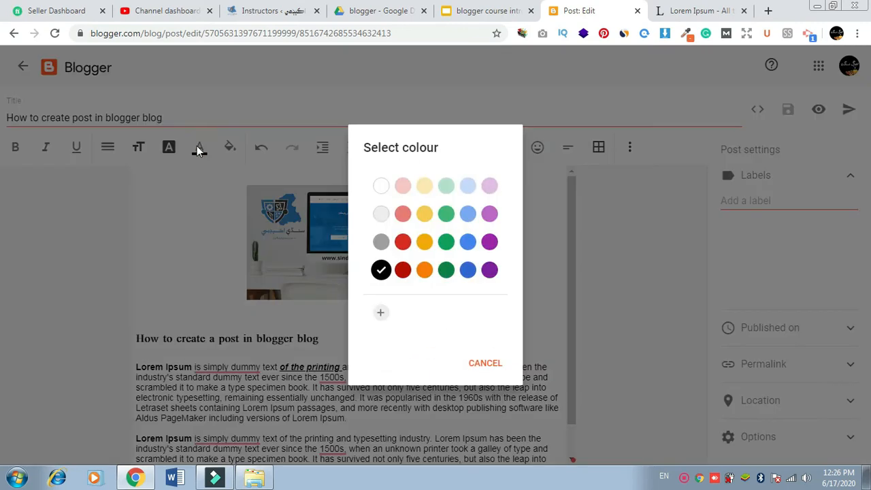
{"action": "left_click", "coordinate": [402, 247]}
{"action": "left_click", "coordinate": [439, 364]}
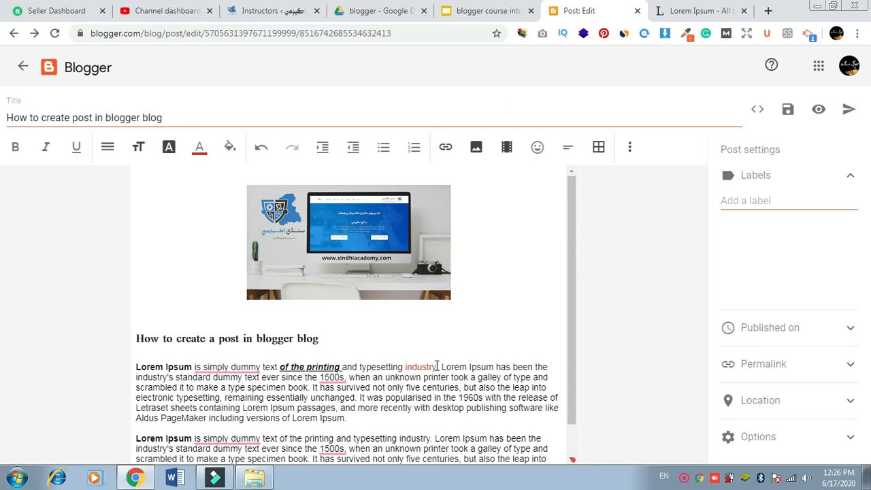
- Highlight the words "Lorem Ipsum has been" in the first paragraph with yellow #F4A900
{"action": "left_click_drag", "start_coordinate": [442, 367], "coordinate": [534, 367]}
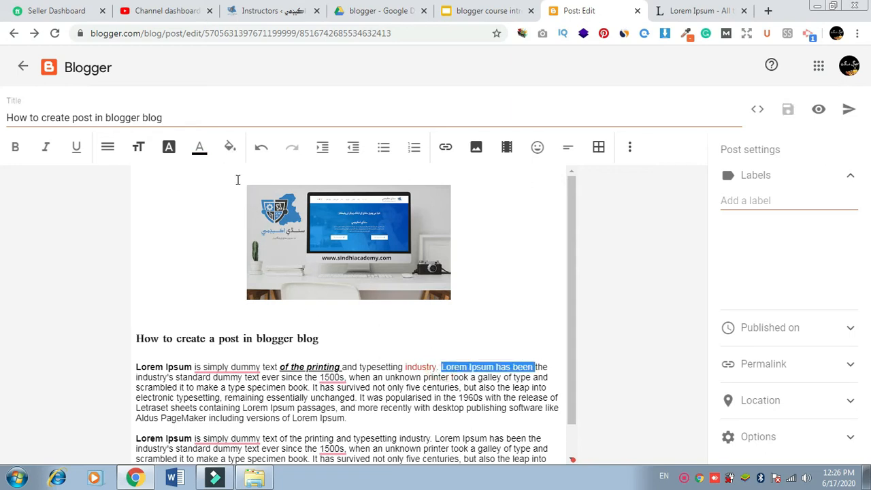
{"action": "left_click", "coordinate": [230, 148]}
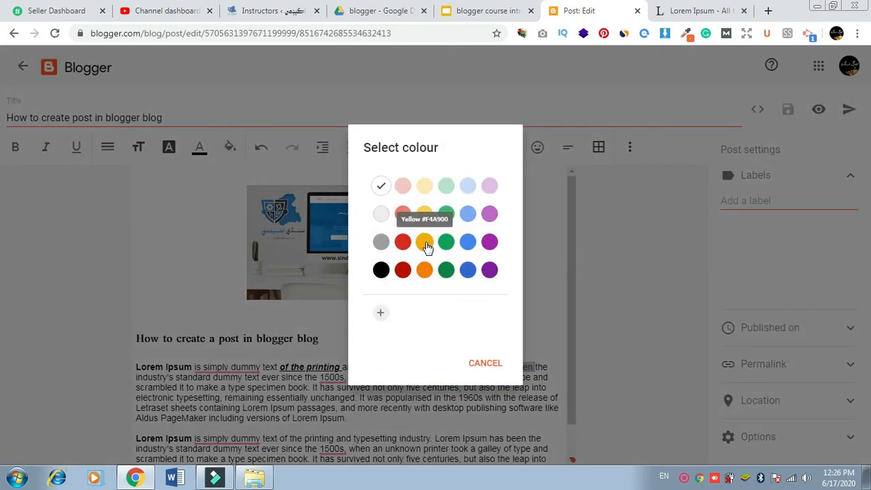
{"action": "left_click", "coordinate": [424, 243]}
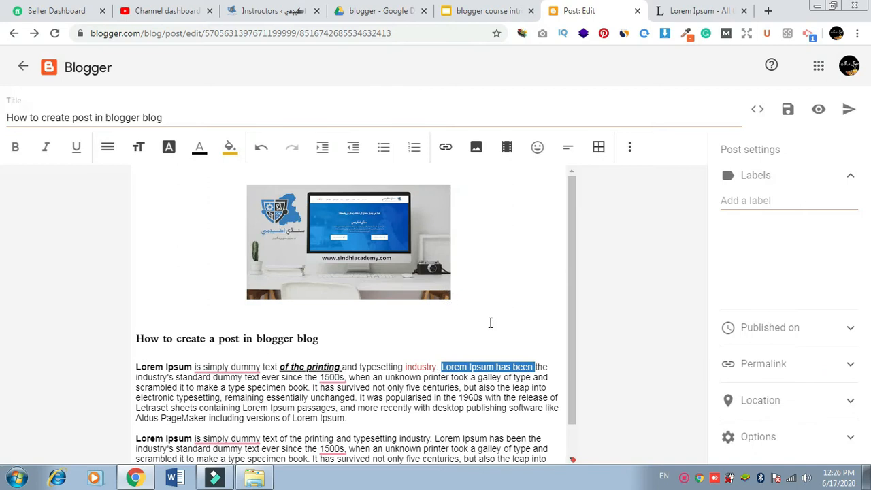
{"action": "left_click", "coordinate": [487, 346]}
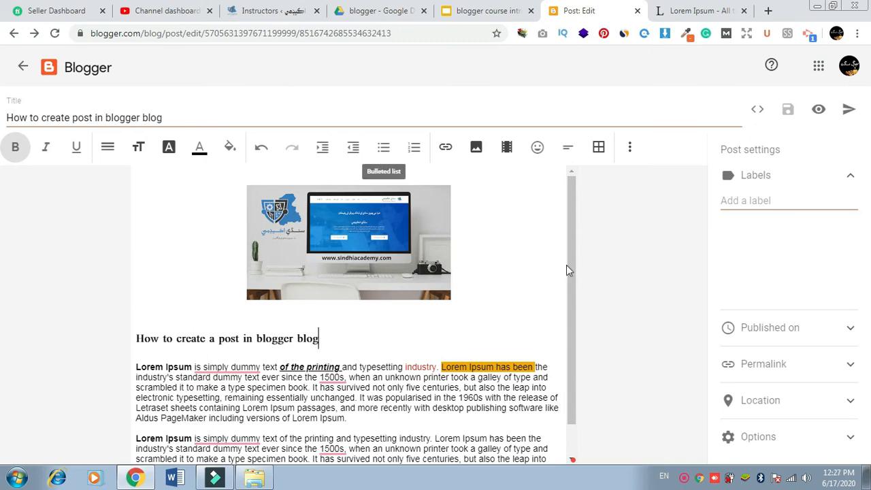
- Add the line "Topic list" below the second paragraph and format it as Sub-heading (H3)
{"action": "scroll", "coordinate": [572, 265], "scroll_direction": "down", "scroll_amount": 1}
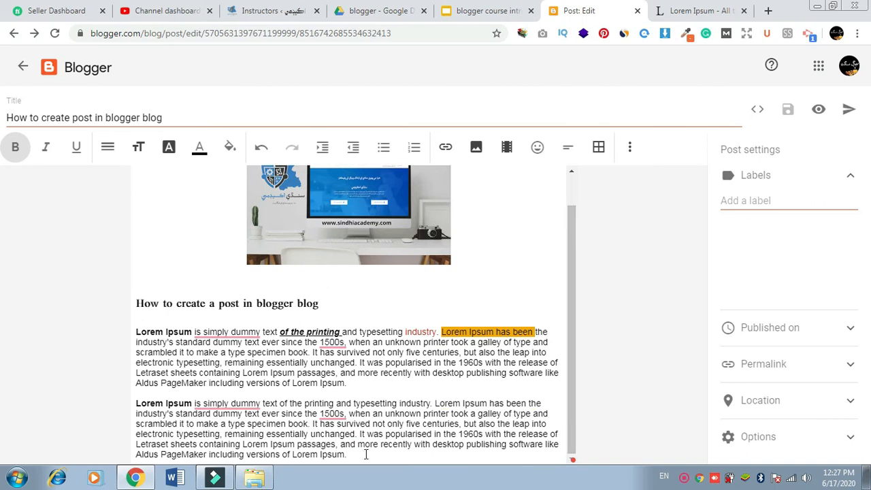
{"action": "key", "text": "Return"}
{"action": "type", "text": "Topic lis"}
{"action": "key", "text": "ctrl+shift+Left"}
{"action": "key", "text": "ctrl+shift+Left"}
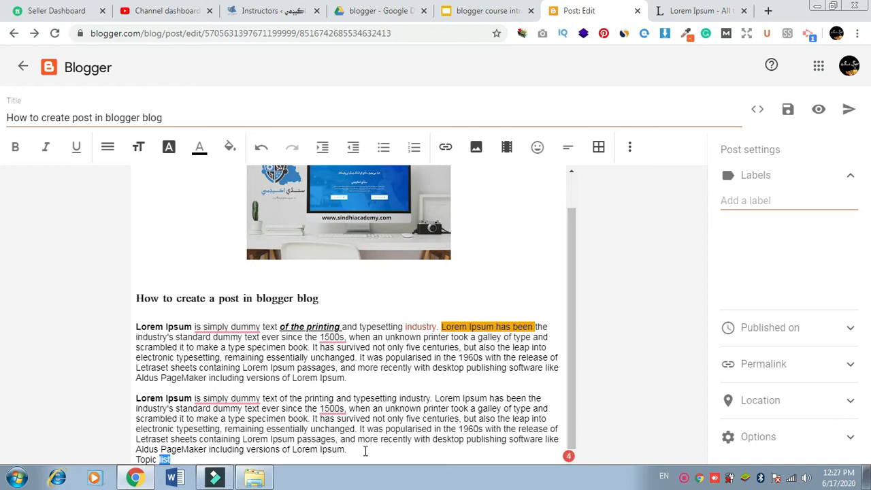
{"action": "left_click", "coordinate": [105, 142]}
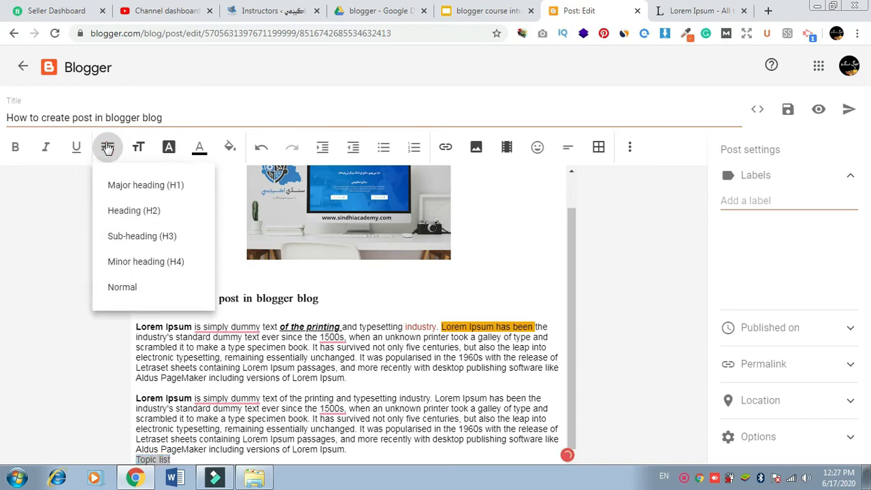
{"action": "left_click", "coordinate": [121, 233]}
{"action": "key", "text": "Right"}
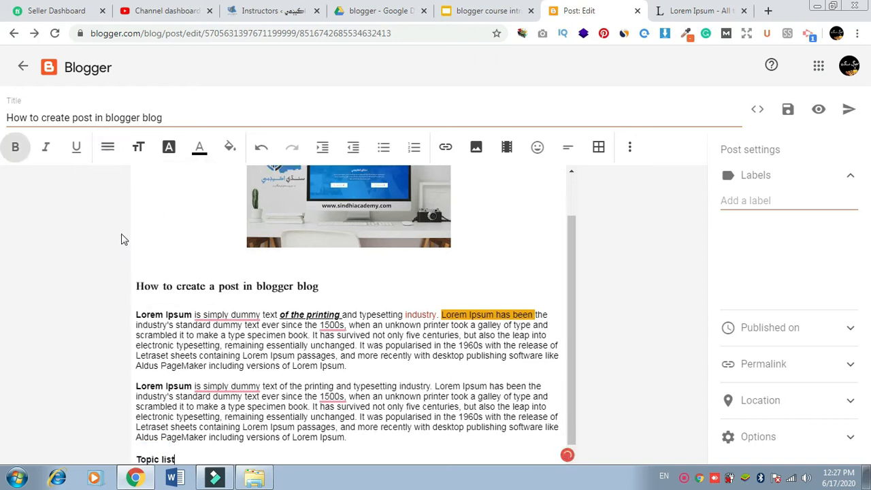
- Create a bulleted list under the "Topic list" sub-heading with the items "List 1" and "List 2"
{"action": "key", "text": "Return"}
{"action": "type", "text": "List 1"}
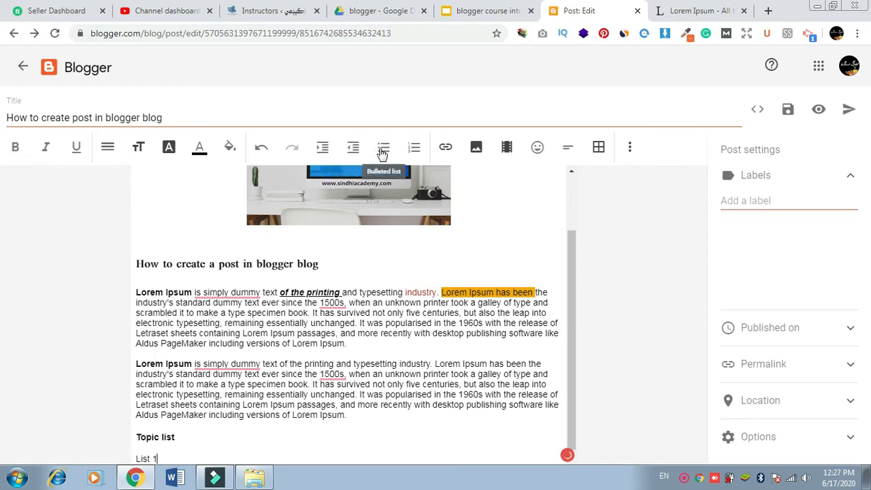
{"action": "left_click", "coordinate": [383, 153]}
{"action": "scroll", "coordinate": [578, 352], "scroll_direction": "down", "scroll_amount": 1}
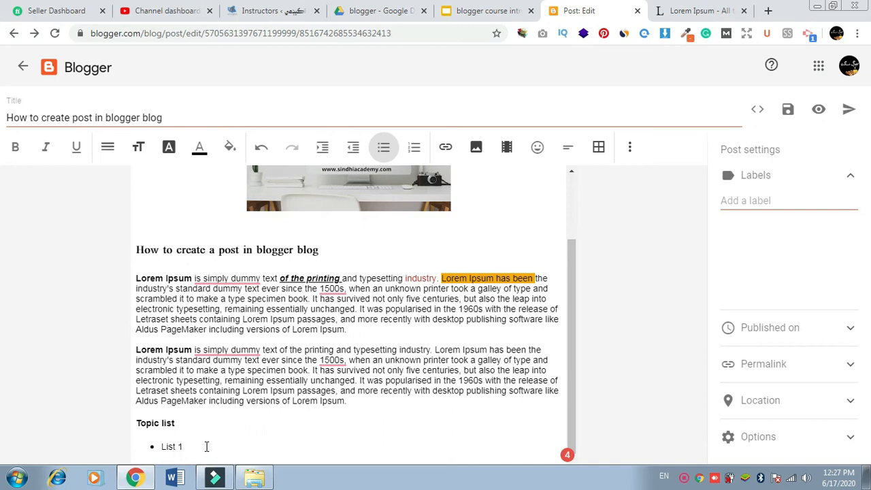
{"action": "key", "text": "Return"}
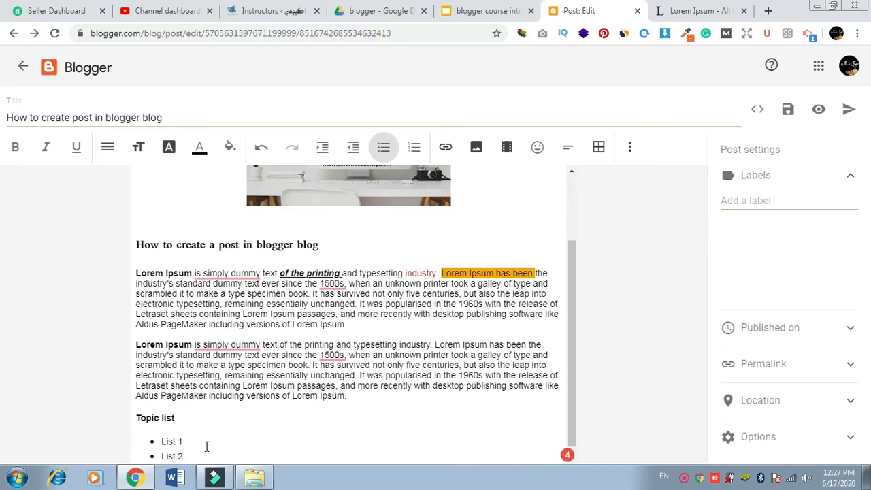
- Add a numbered list below the bulleted items with the entries "Number 1" and "number 2"
{"action": "key", "text": "Return"}
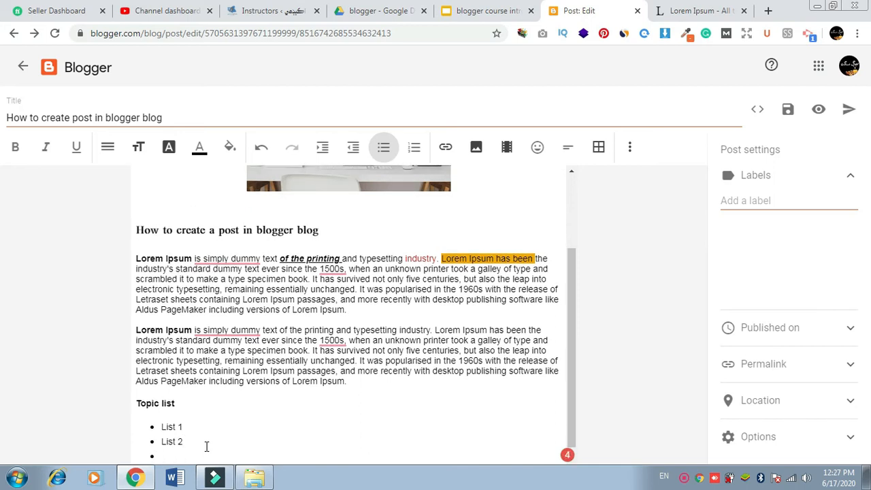
{"action": "left_click", "coordinate": [414, 153]}
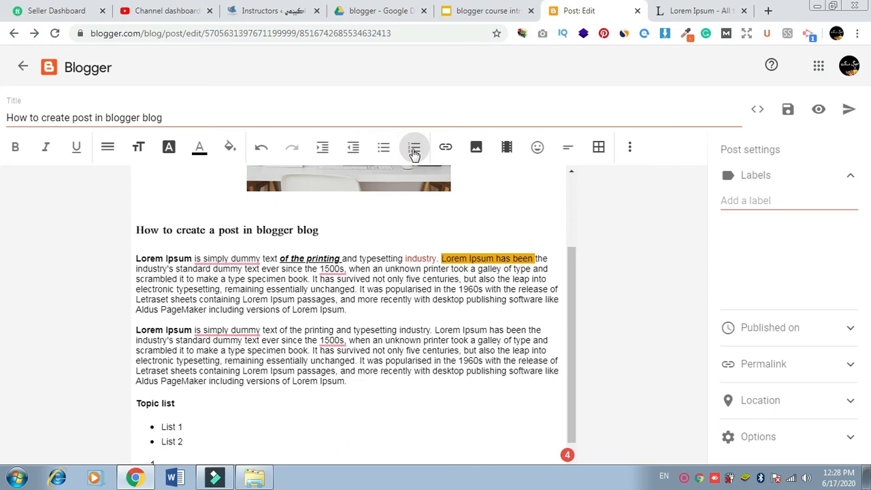
{"action": "scroll", "coordinate": [576, 359], "scroll_direction": "down", "scroll_amount": 1}
{"action": "type", "text": "Number 1"}
{"action": "key", "text": "Return"}
{"action": "type", "text": "number 2"}
{"action": "key", "text": "Return"}
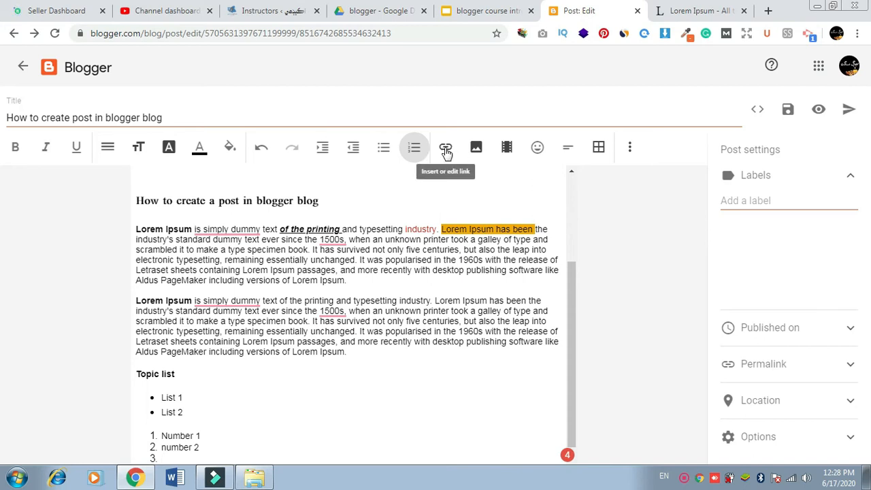
{"action": "left_click", "coordinate": [359, 338]}
{"action": "left_click_drag", "start_coordinate": [359, 331], "coordinate": [433, 332]}
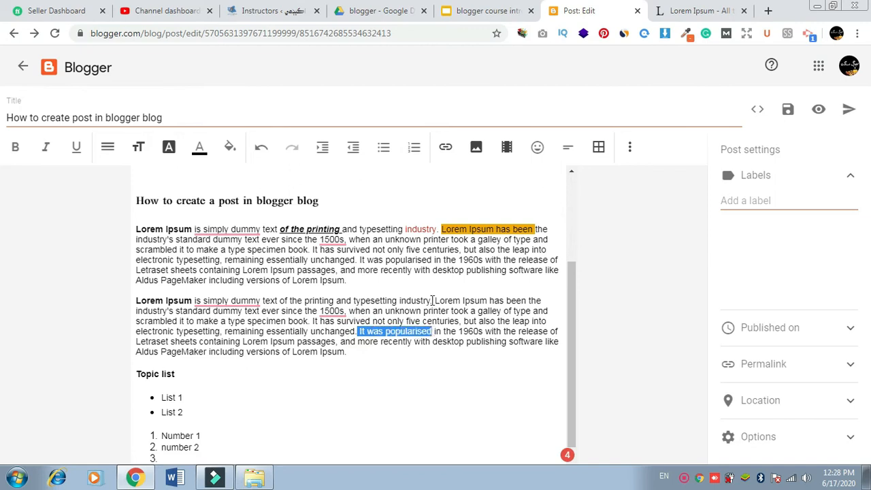
{"action": "left_click", "coordinate": [446, 149]}
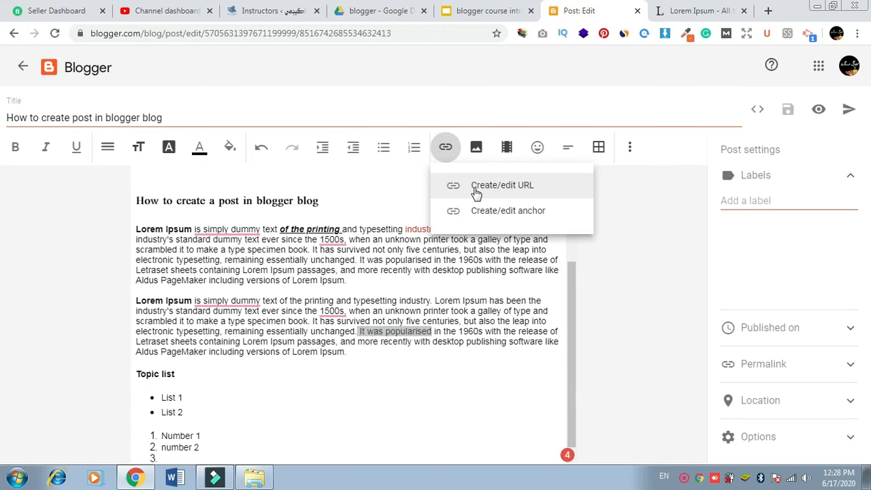
{"action": "left_click", "coordinate": [475, 194]}
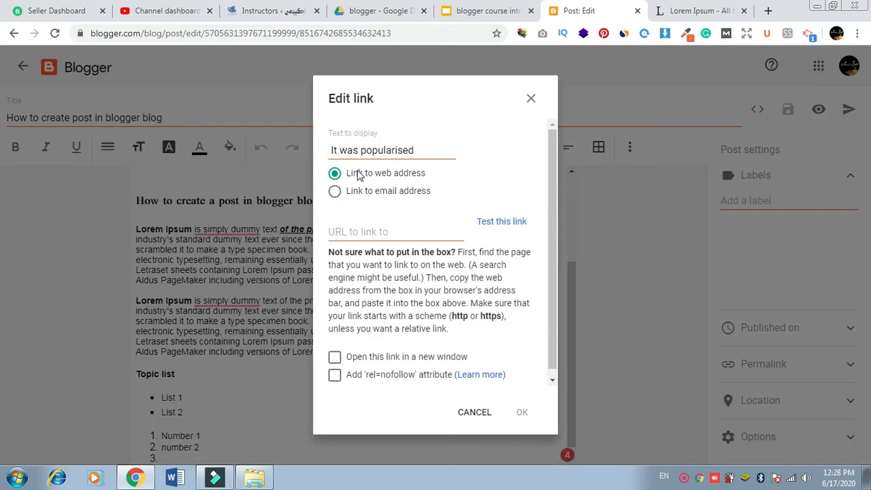
{"action": "left_click", "coordinate": [339, 235]}
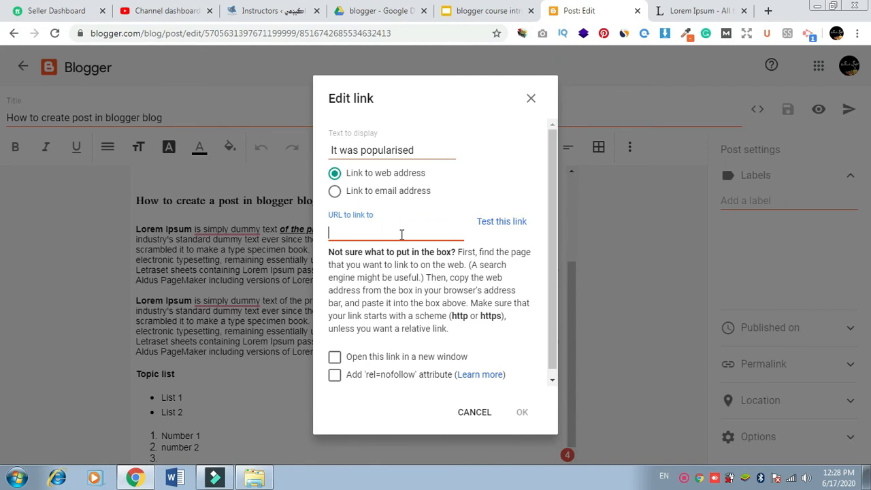
{"action": "type", "text": "https://www.lipsum.com/"}
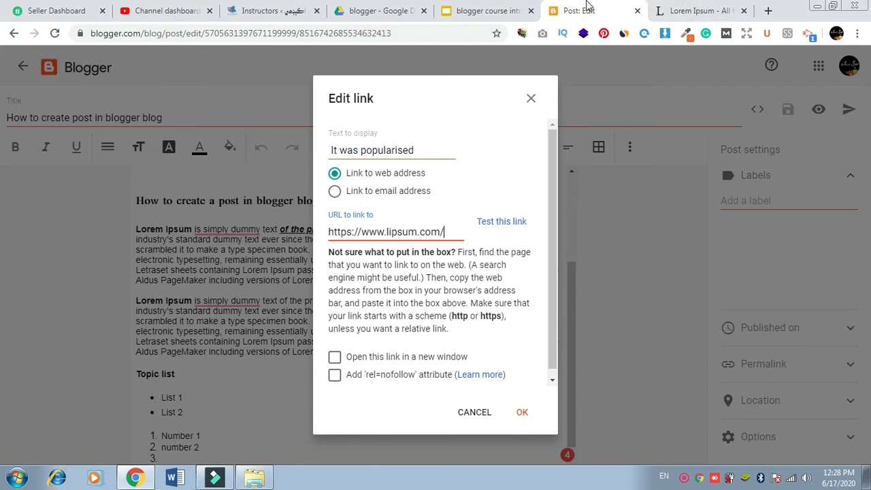
{"action": "scroll", "coordinate": [551, 176], "scroll_direction": "down", "scroll_amount": 1}
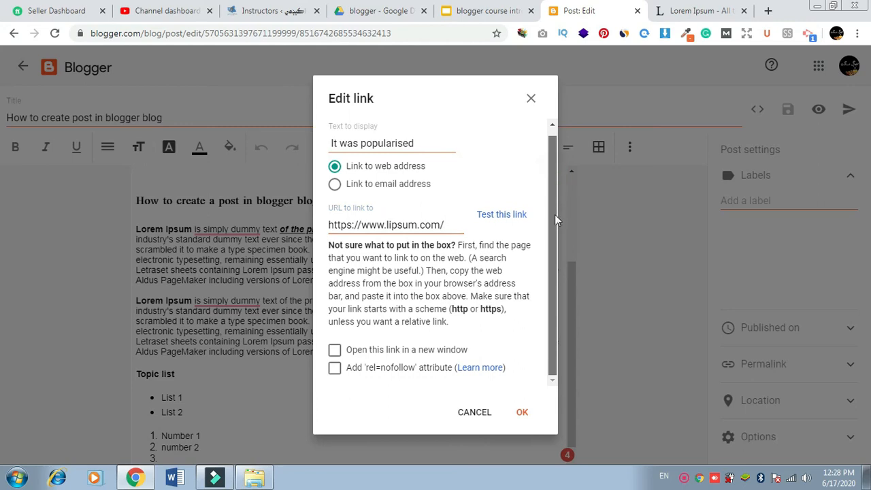
{"action": "left_click", "coordinate": [334, 351]}
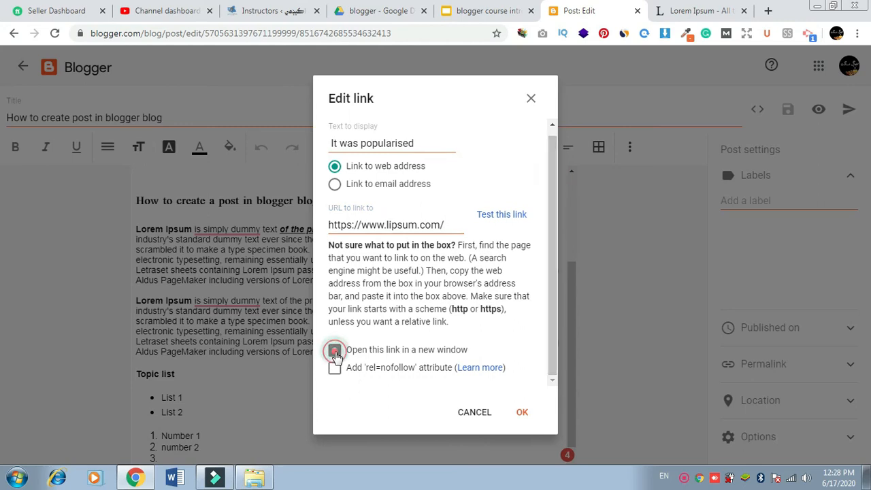
{"action": "left_click", "coordinate": [526, 413]}
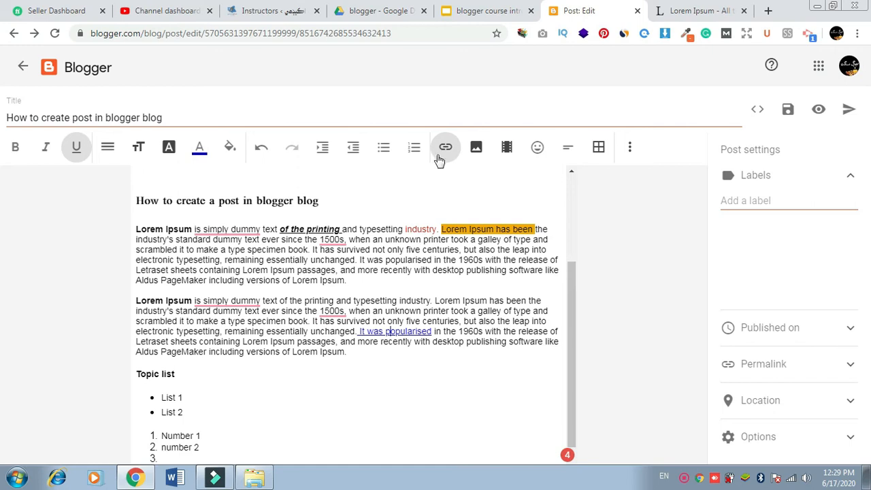
- Search YouTube for "blogger course in sindhi" and insert the "Blogger Course L-1 | Course introduction in Sindhi" video after the second paragraph
{"action": "left_click", "coordinate": [398, 353]}
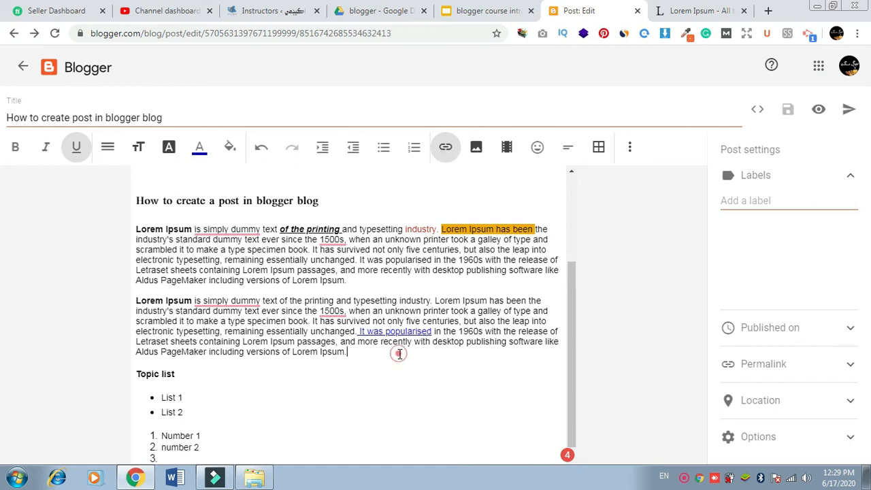
{"action": "left_click", "coordinate": [476, 151]}
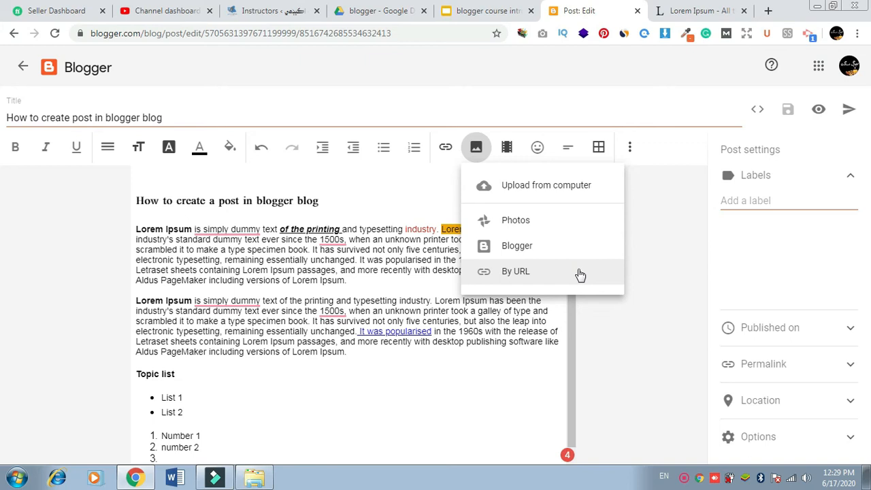
{"action": "left_click", "coordinate": [507, 153]}
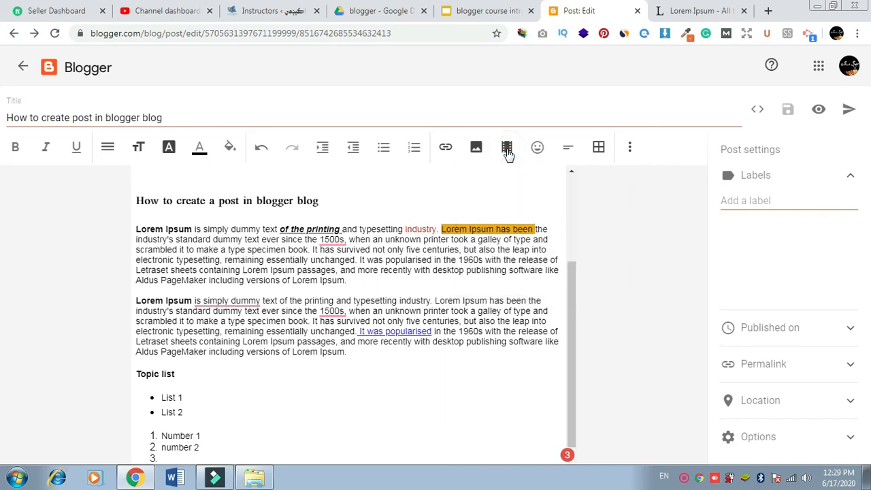
{"action": "left_click", "coordinate": [507, 153]}
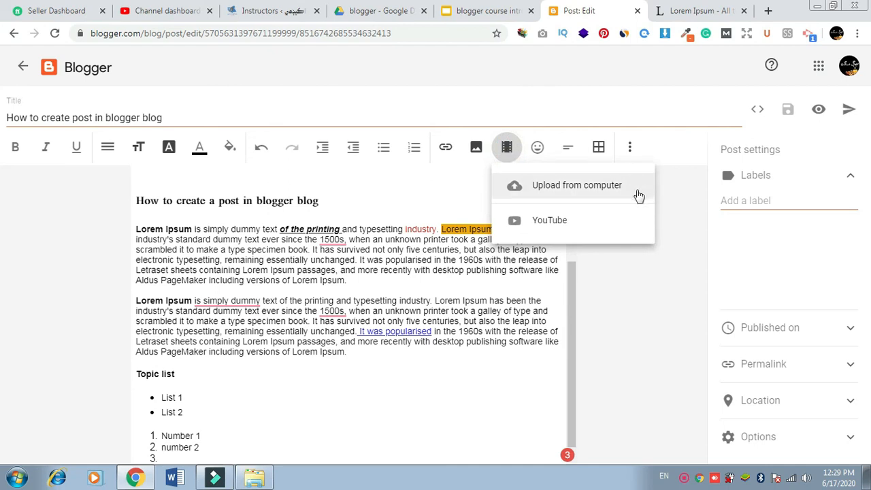
{"action": "left_click", "coordinate": [597, 220]}
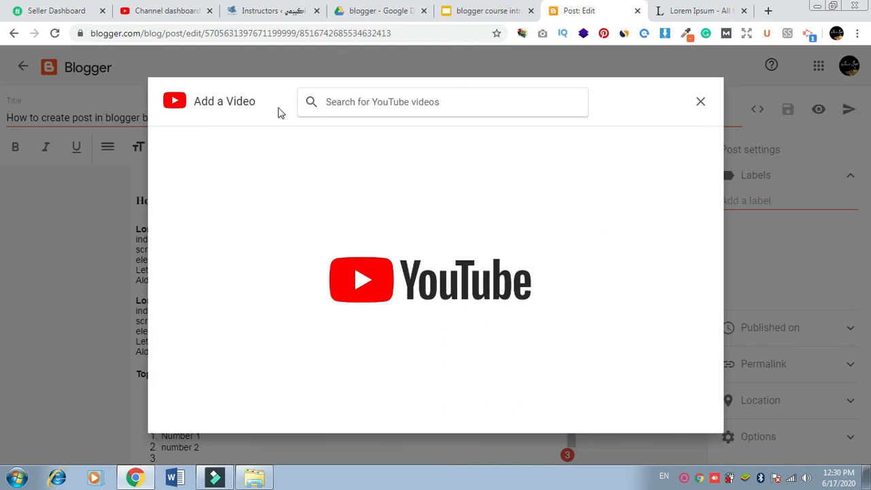
{"action": "type", "text": "blogger course"}
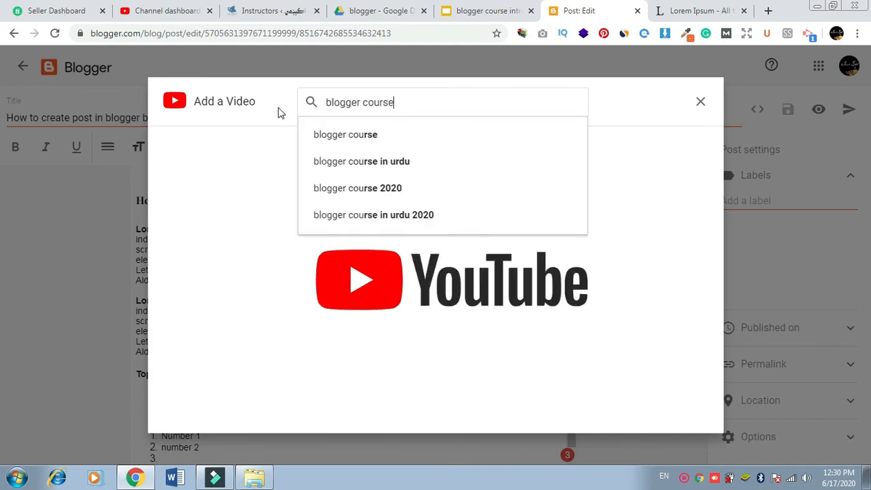
{"action": "type", "text": " in sindhi"}
{"action": "key", "text": "Return"}
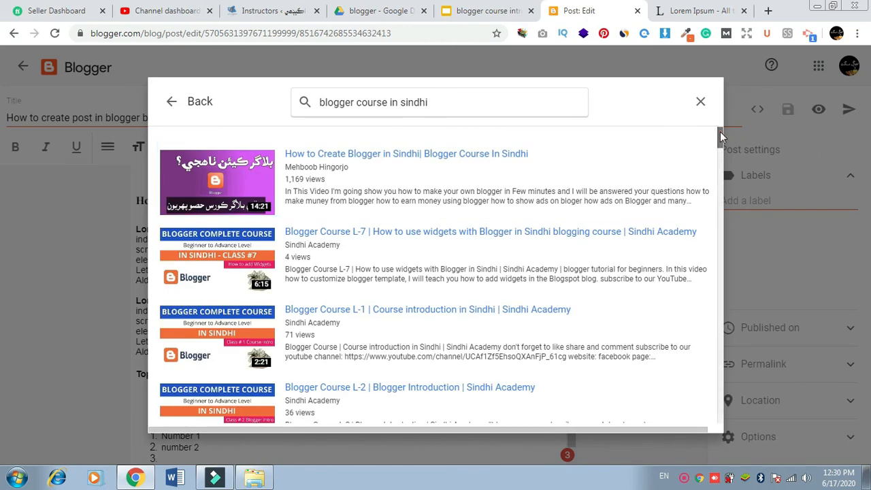
{"action": "scroll", "coordinate": [723, 140], "scroll_direction": "down", "scroll_amount": 1}
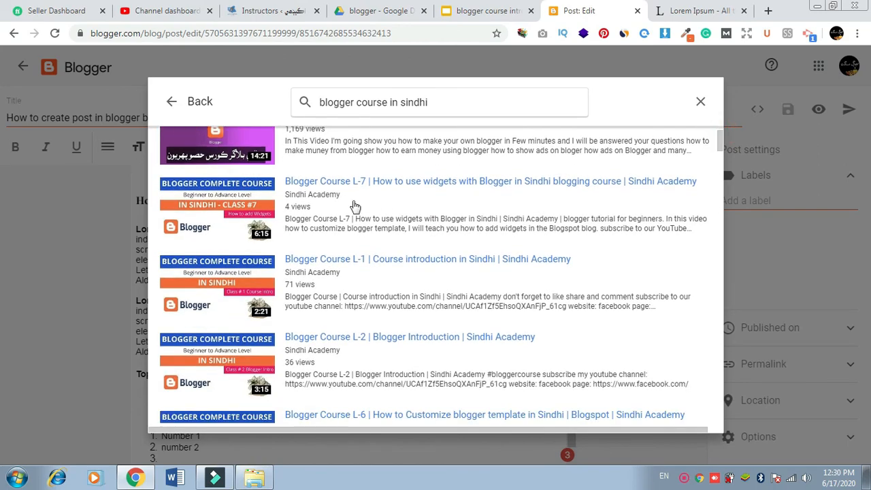
{"action": "left_click", "coordinate": [351, 281]}
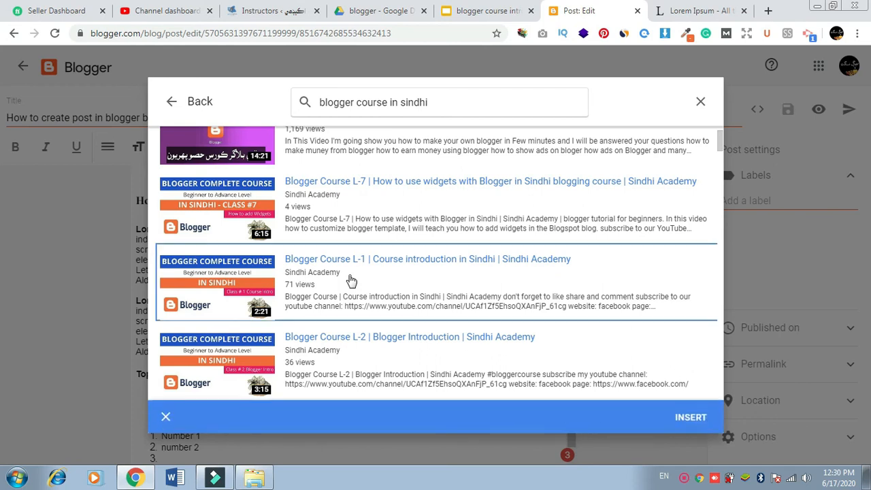
{"action": "left_click", "coordinate": [690, 418]}
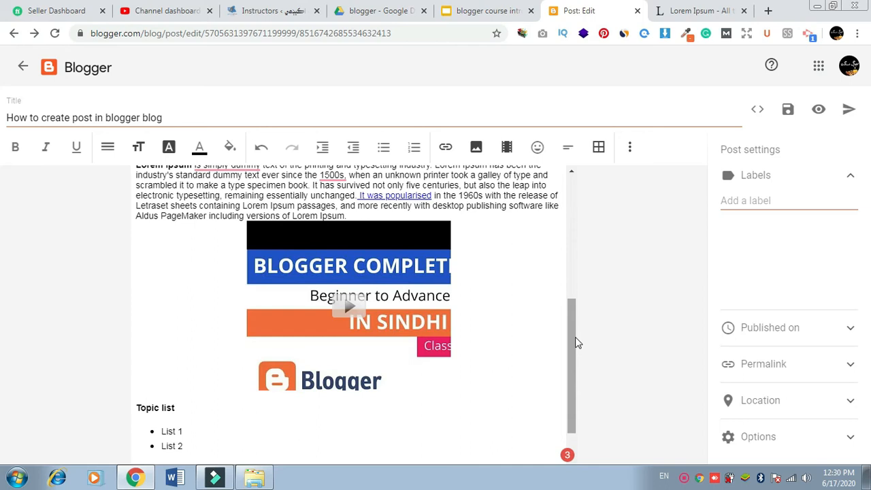
- Insert a heart from the People and emotions emoji set beside the video
{"action": "scroll", "coordinate": [575, 337], "scroll_direction": "down", "scroll_amount": 1}
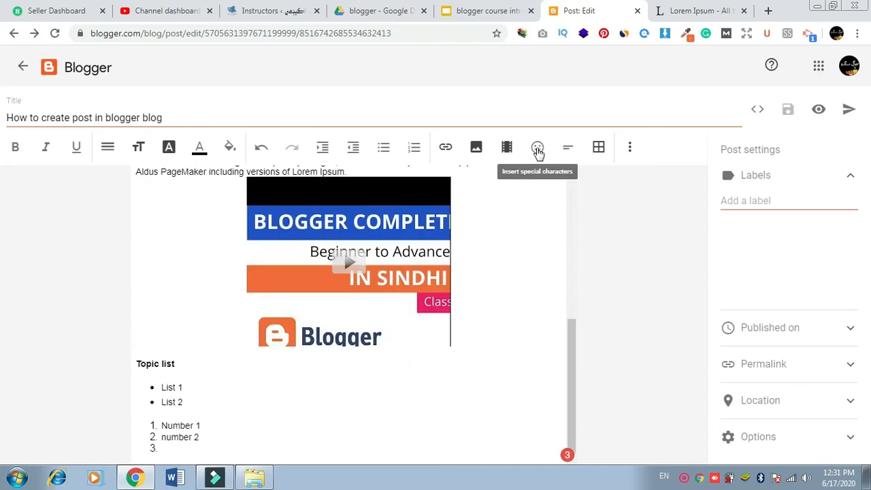
{"action": "left_click", "coordinate": [538, 150]}
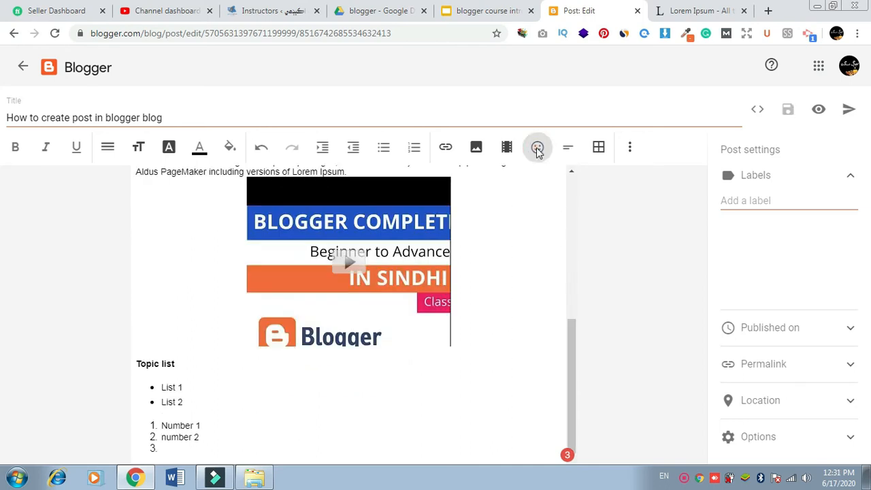
{"action": "left_click_drag", "start_coordinate": [428, 233], "coordinate": [427, 199]}
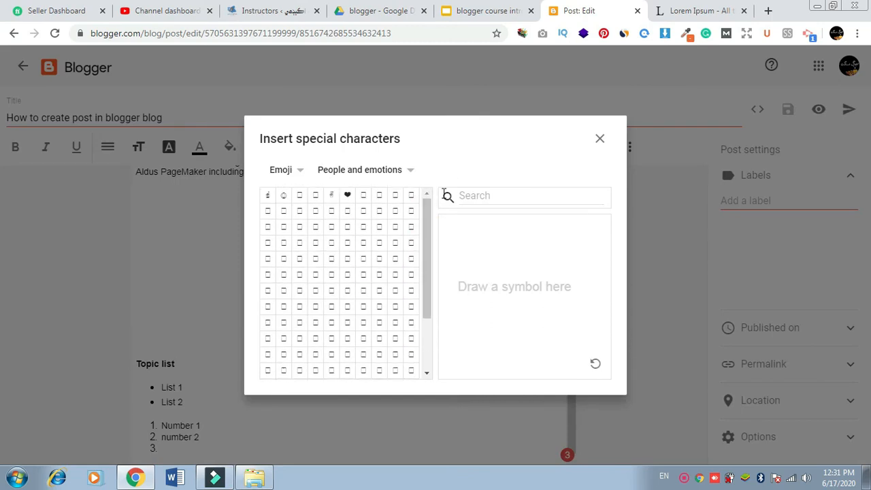
{"action": "left_click", "coordinate": [599, 138]}
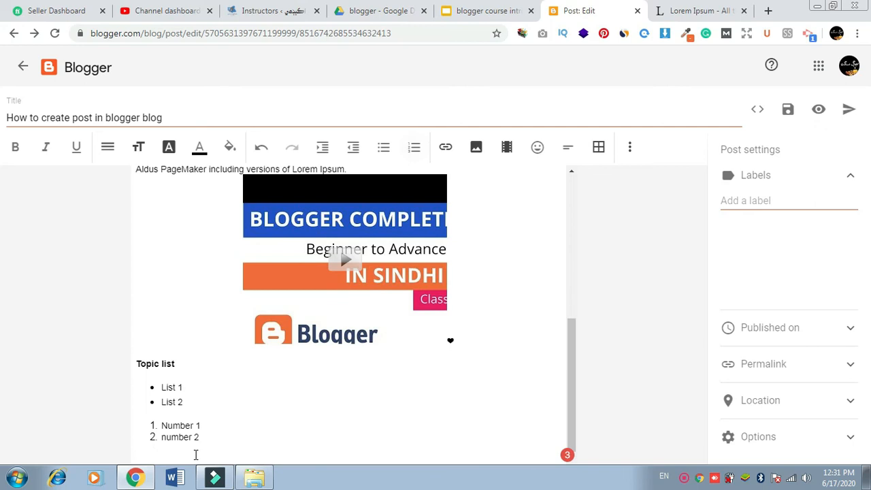
- Insert a table with four columns and two rows below the numbered list and enter "#" in its first cell
{"action": "left_click", "coordinate": [599, 151]}
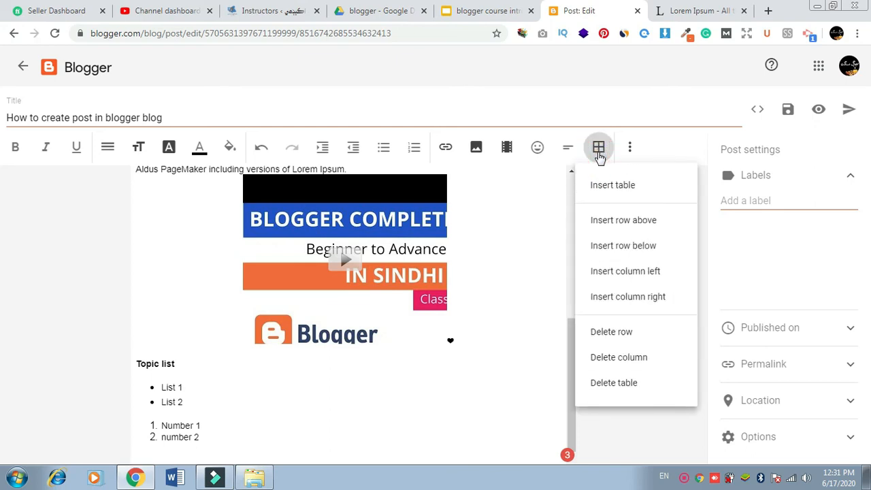
{"action": "left_click", "coordinate": [656, 188]}
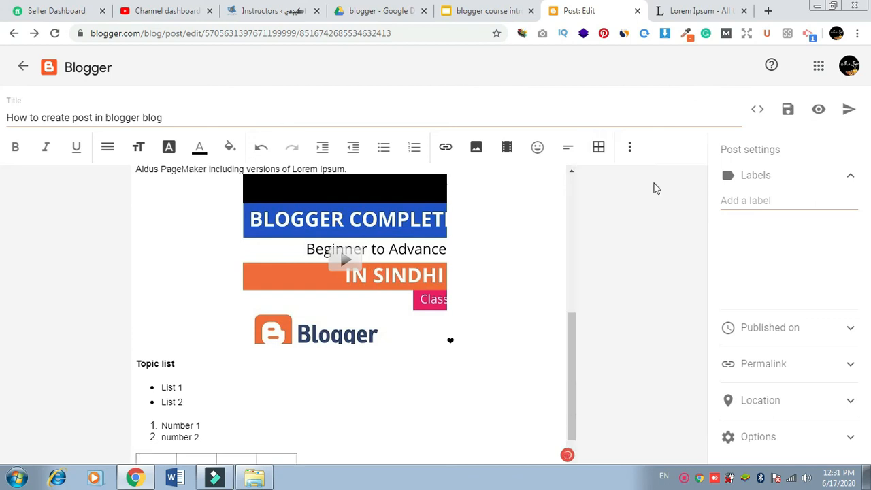
{"action": "mouse_move", "coordinate": [573, 344]}
{"action": "left_mouse_down"}
{"action": "mouse_move", "coordinate": [569, 388]}
{"action": "mouse_move", "coordinate": [574, 360]}
{"action": "left_mouse_up"}
{"action": "scroll", "coordinate": [350, 414], "scroll_direction": "up", "scroll_amount": 1}
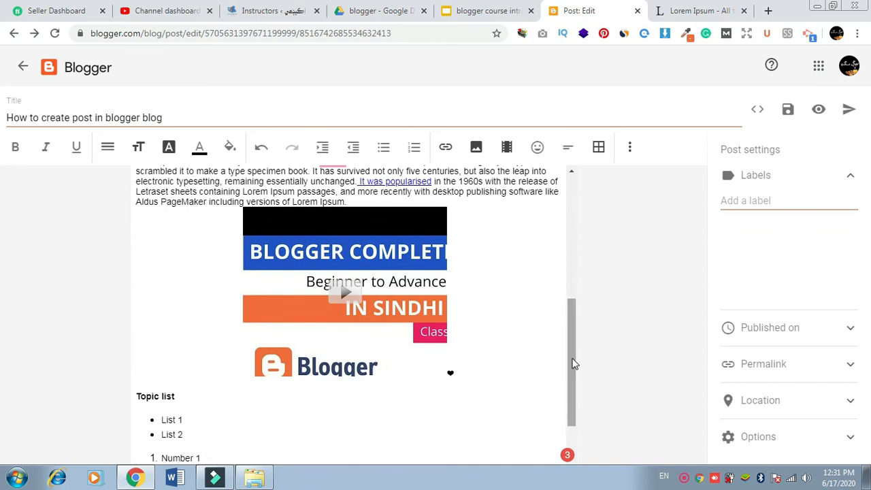
{"action": "left_click_drag", "start_coordinate": [573, 360], "coordinate": [574, 364]}
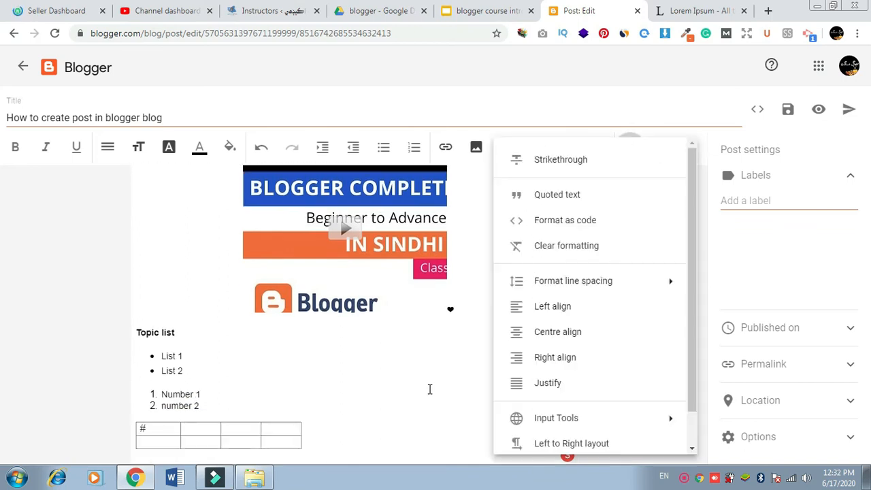
- Apply the Left to Right layout to the numbered list text
{"action": "left_click", "coordinate": [428, 387]}
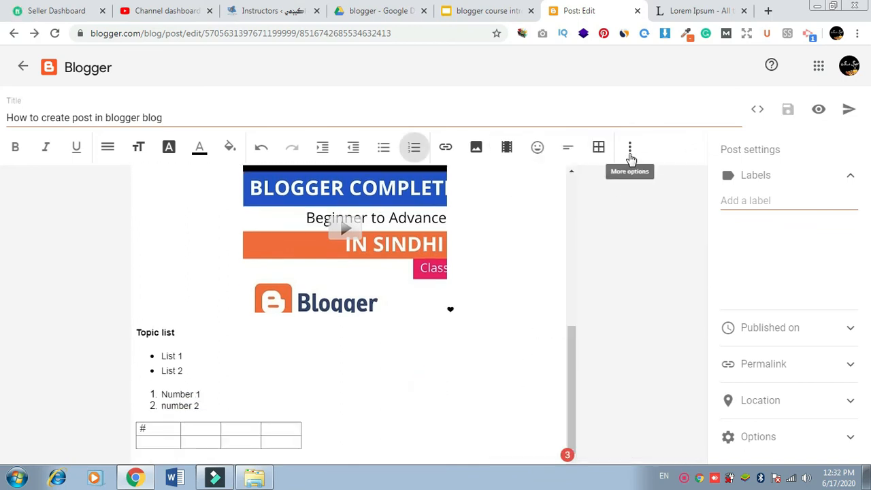
{"action": "left_click", "coordinate": [630, 155]}
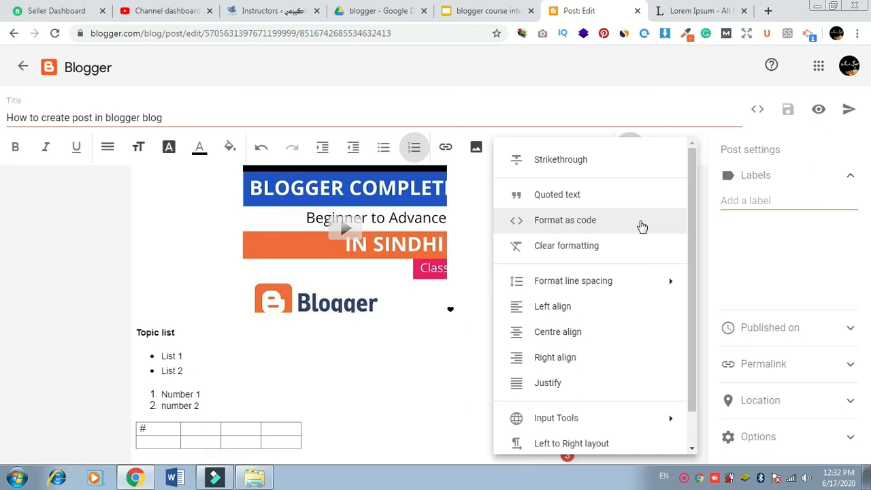
{"action": "mouse_move", "coordinate": [647, 285]}
{"action": "scroll", "coordinate": [694, 225], "scroll_direction": "down", "scroll_amount": 1}
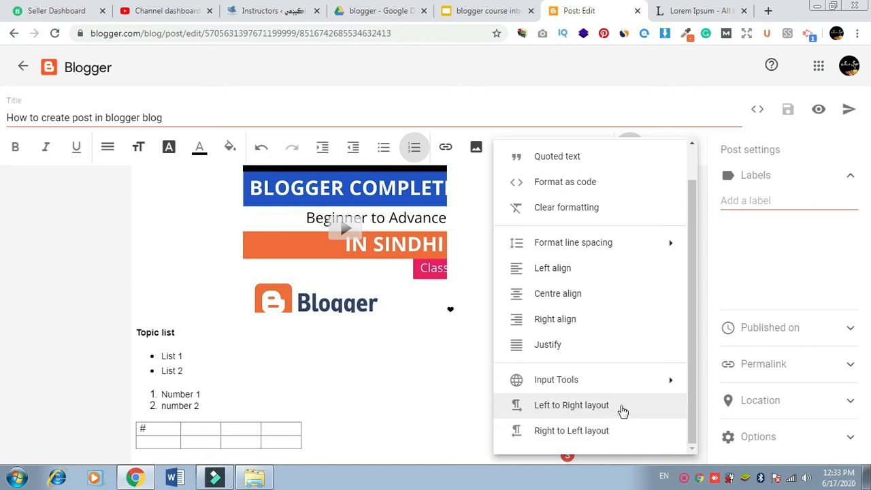
{"action": "left_click", "coordinate": [622, 408]}
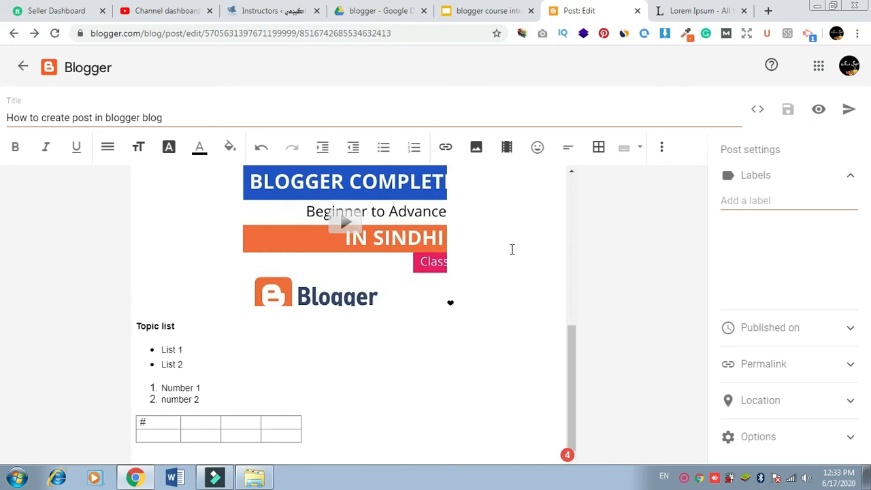